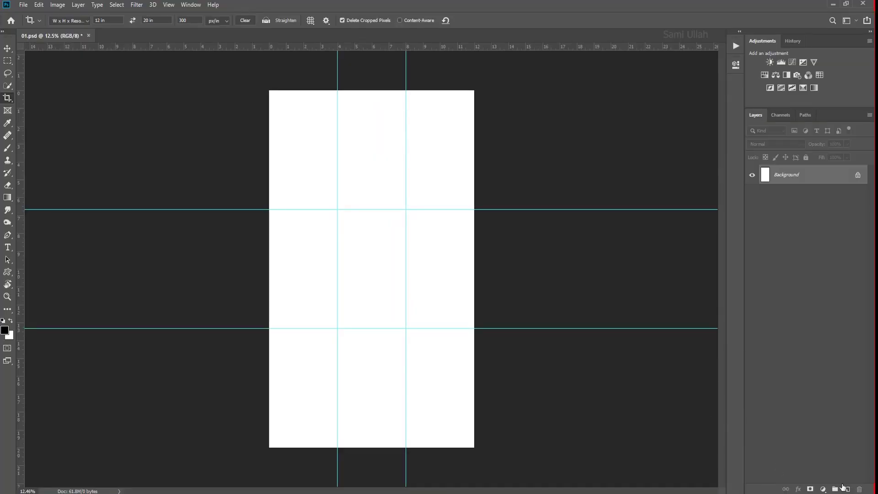
Add an empty Layer 1 to the new 01.psd canvas.
left_click(843, 487)
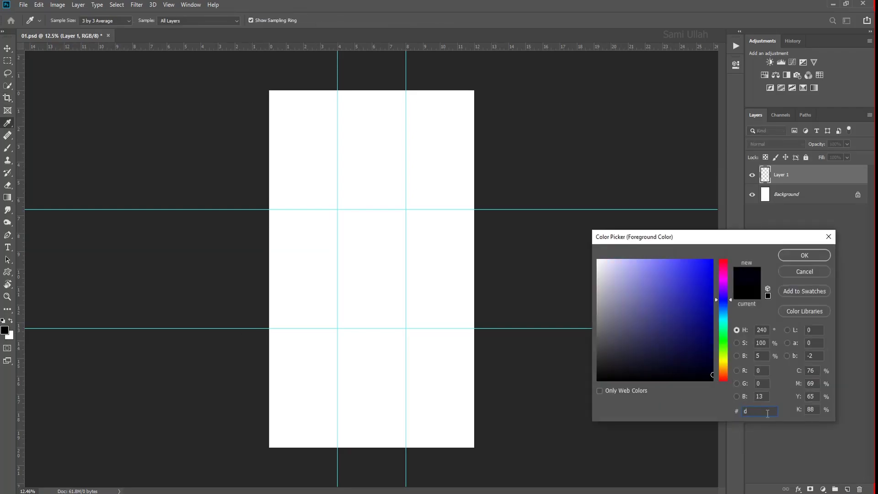
type("0d1b2")
Fill Layer 1 with dark navy, pick teal for the glow, and place the artists-of-stars photo.
key("Return")
key("alt+BackSpace")
left_click(6, 330)
key("Return")
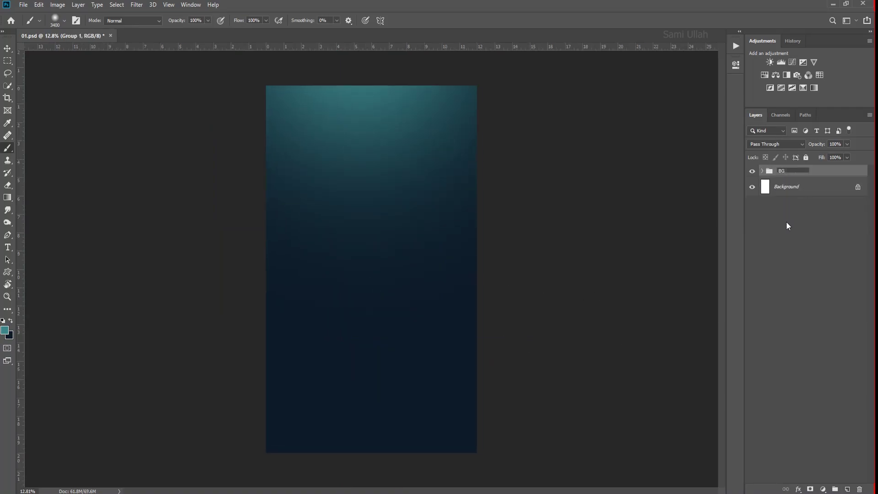
left_click(207, 115)
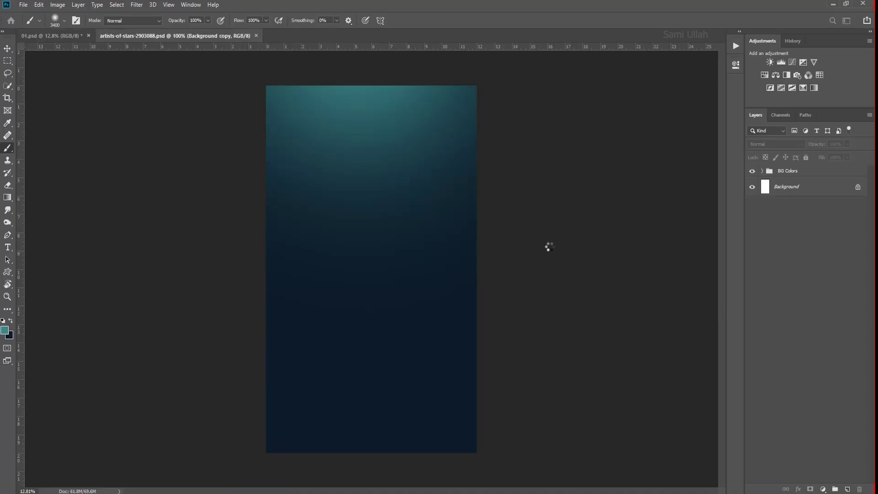
key("Return")
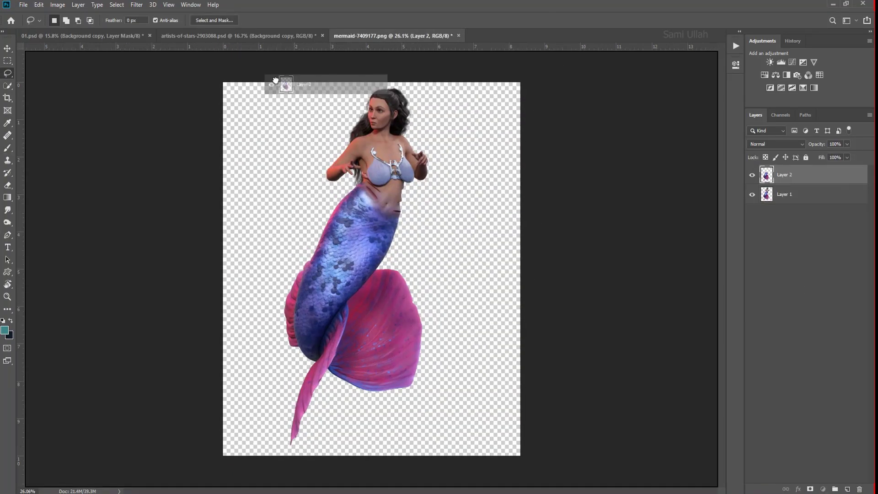
Rotate the pasted tail and warp it to curve under the girl's torso.
mouse_move(435, 252)
left_mouse_down()
mouse_move(462, 413)
mouse_move(392, 408)
left_mouse_up()
key("Return")
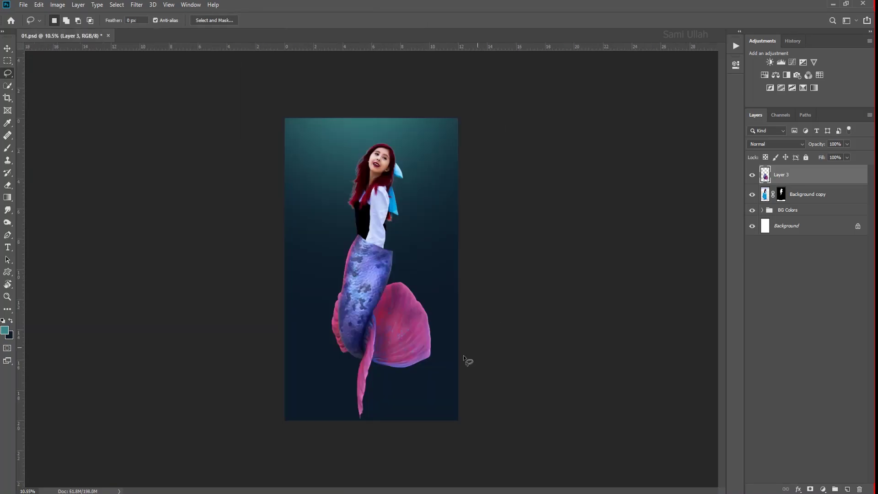
key("ctrl+t")
right_click(400, 281)
left_click(428, 340)
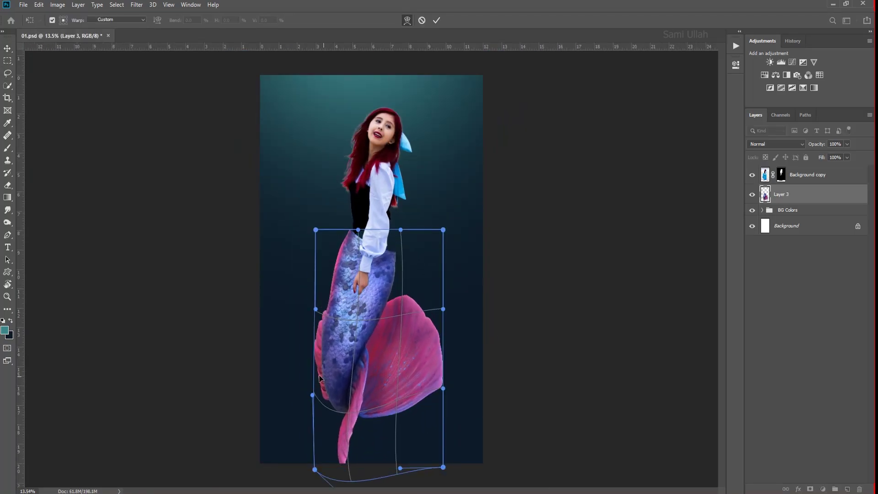
left_click_drag(316, 467, 294, 416)
left_click_drag(443, 230, 438, 221)
left_click_drag(379, 329, 405, 353)
left_click_drag(415, 253, 413, 244)
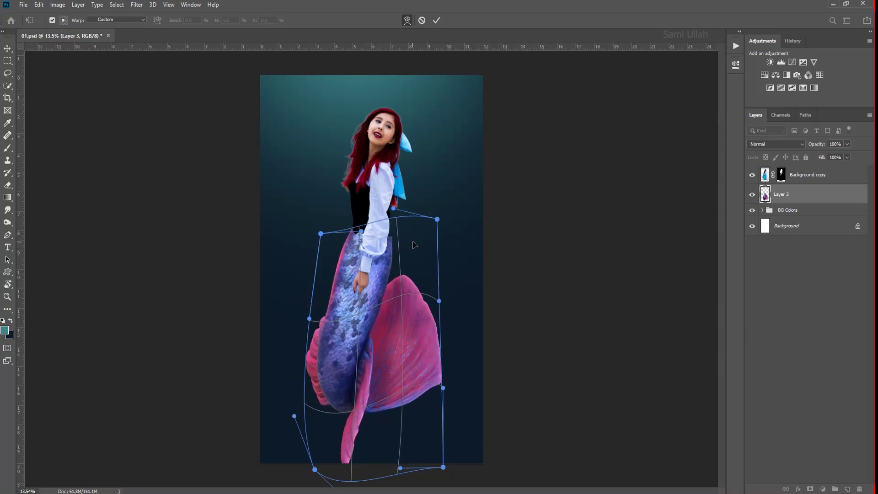
left_click_drag(366, 411, 370, 397)
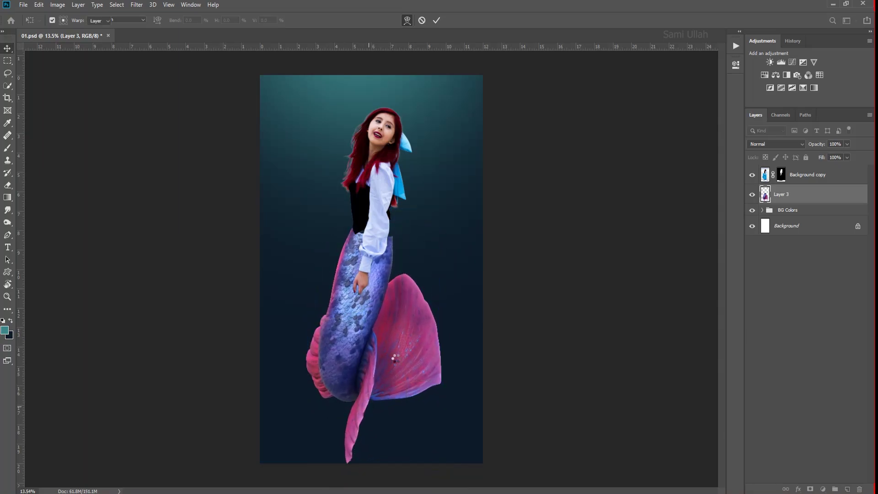
key("ctrl+plus")
Rotate and scale the girl and tail together into a tilted pose.
key("ctrl+minus")
key("shift+alt+bracketright")
key("ctrl+t")
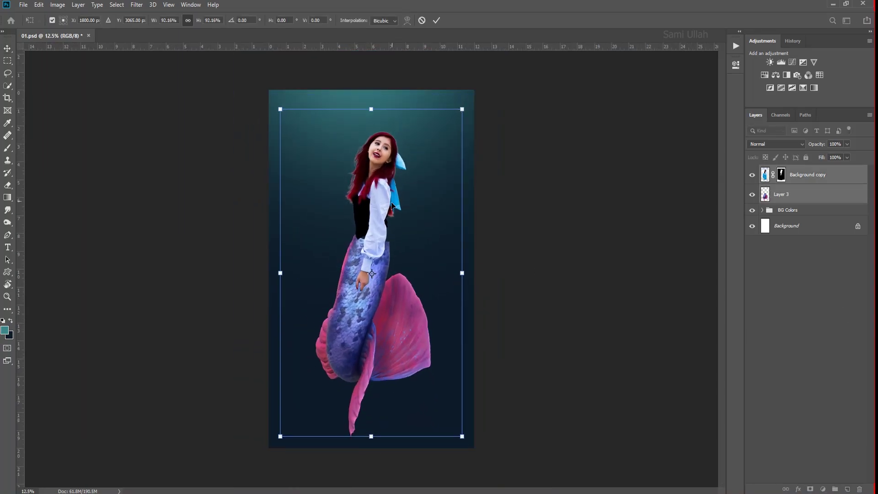
mouse_move(502, 421)
left_mouse_down()
mouse_move(456, 399)
mouse_move(432, 408)
left_mouse_up()
key("Return")
key("shift+alt+bracketright")
key("ctrl+t")
mouse_move(497, 440)
left_mouse_down()
mouse_move(461, 454)
mouse_move(431, 448)
left_mouse_up()
key("Return")
Group the girl and tail layers as 'Main'.
key("e")
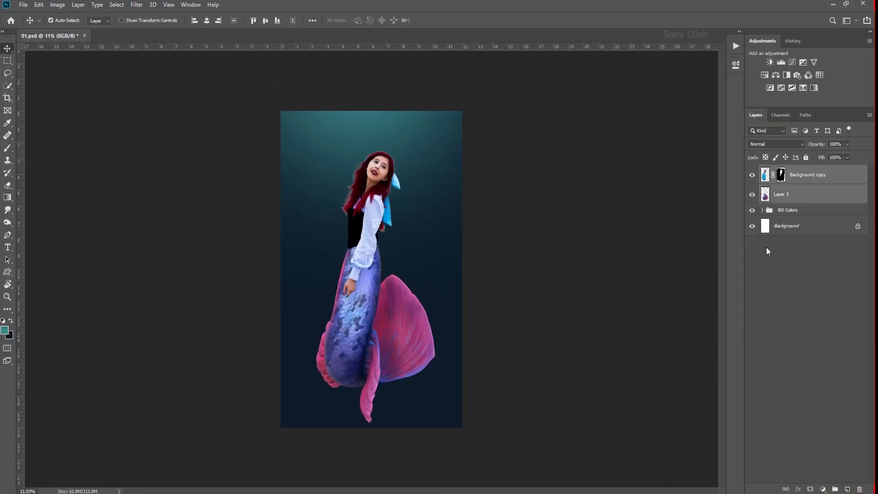
type("Main")
key("Return")
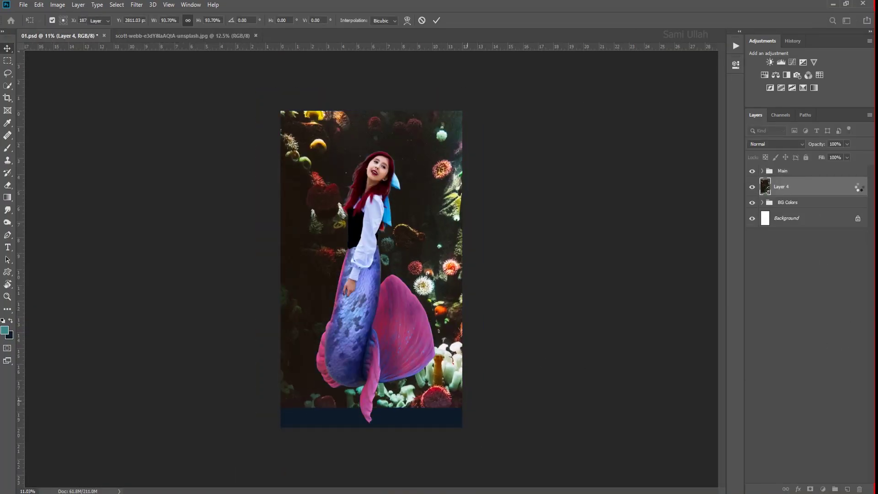
Fade the coral reef layer to 5% opacity and look over the tail area.
left_click_drag(847, 144, 808, 159)
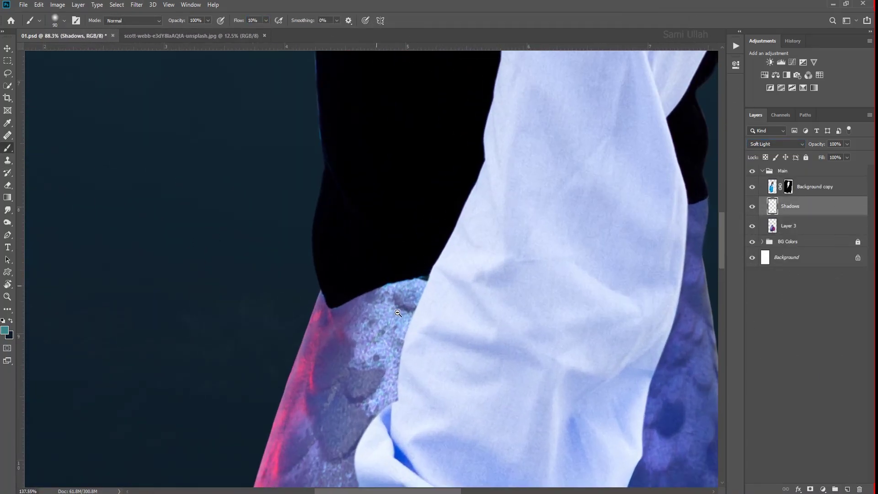
scroll(323, 306, "right", 5)
scroll(387, 255, "down", 6)
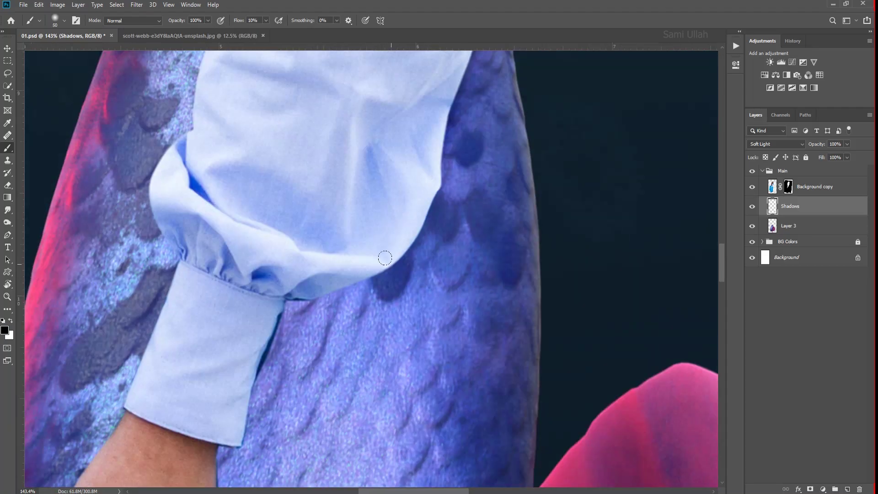
scroll(389, 281, "up", 4)
scroll(379, 141, "left", 3)
scroll(378, 141, "down", 4)
scroll(363, 286, "down", 3)
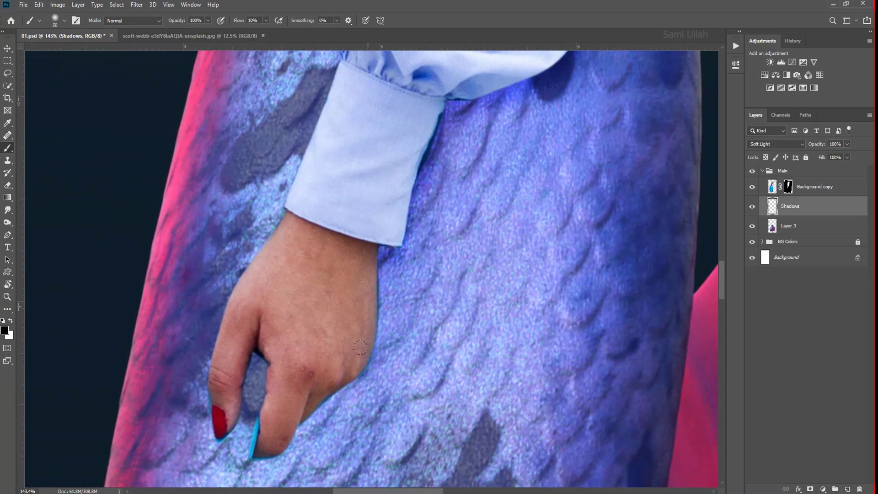
scroll(276, 436, "down", 2)
scroll(300, 334, "up", 1, "alt")
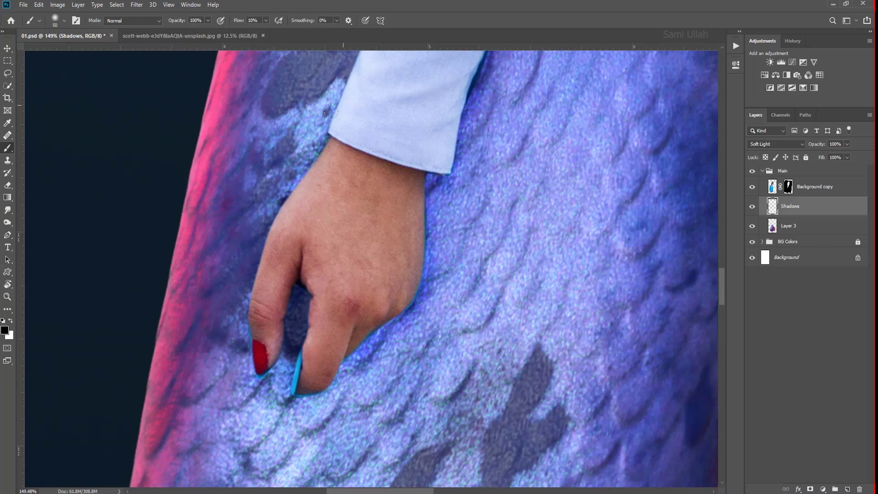
scroll(330, 112, "down", 3, "alt")
scroll(320, 137, "down", 3, "alt")
scroll(308, 151, "down", 3, "alt")
scroll(451, 380, "down", 4, "alt")
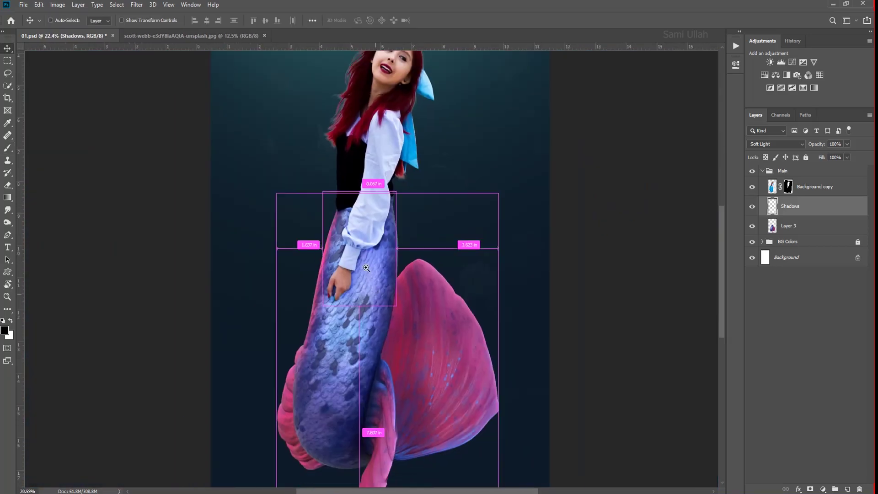
Add a brightening Curves adjustment clipped to the tail, with its mask inverted.
left_click(823, 489)
left_click(814, 370)
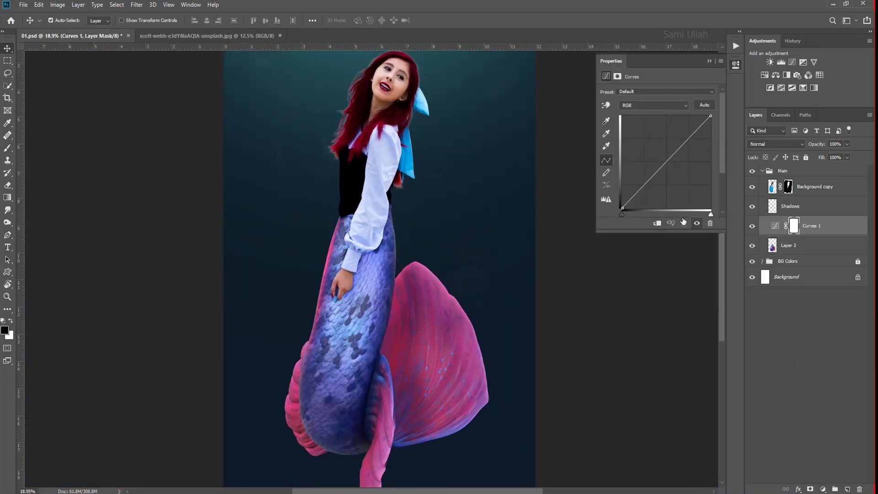
left_click_drag(666, 163, 677, 180)
key("ctrl+i")
key("ctrl+alt+g")
Paint white on the Curves 1 mask to brighten the tail and fin edge.
key("b")
scroll(406, 225, "up", 3, "alt")
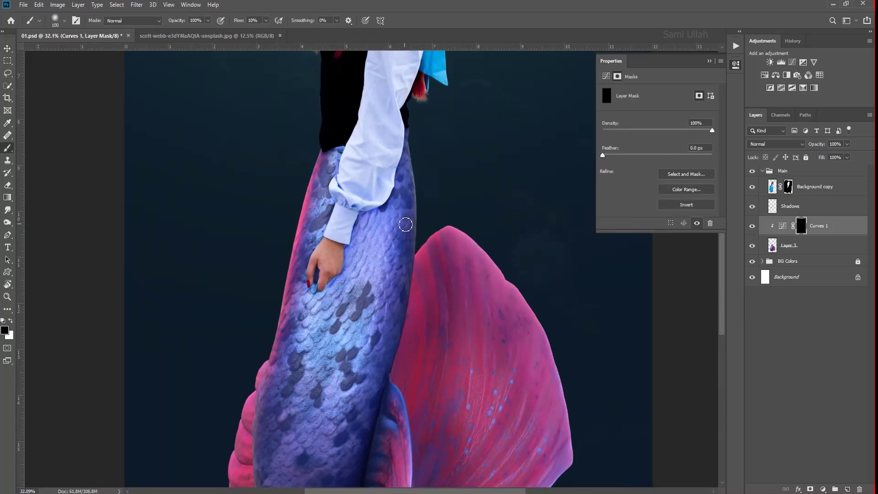
key("x")
left_click_drag(410, 258, 375, 361)
scroll(391, 332, "down", 2)
left_click_drag(438, 281, 580, 439)
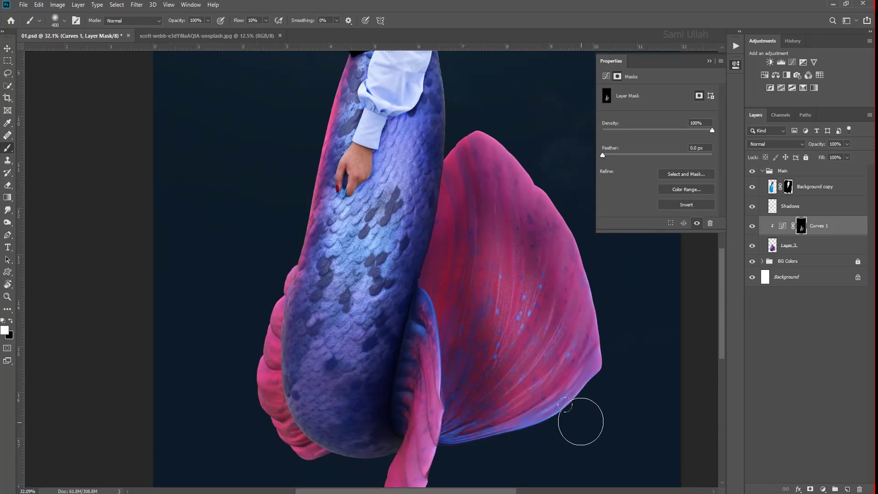
scroll(315, 440, "down", 3)
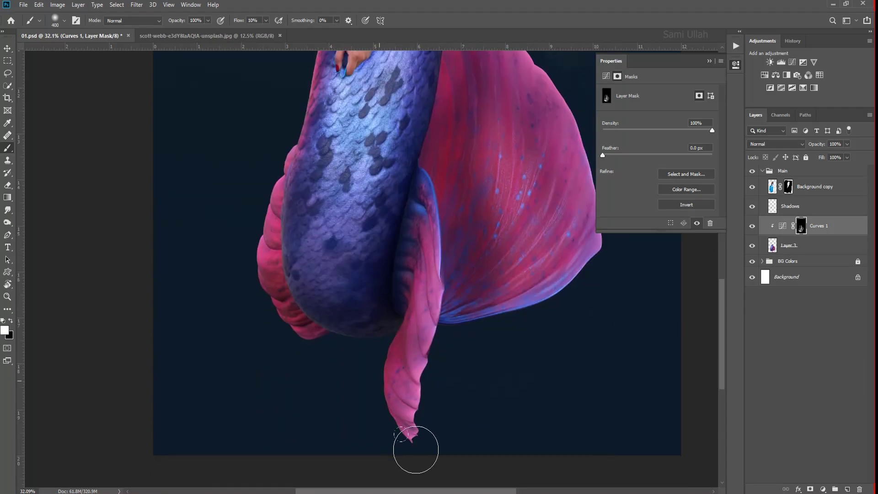
scroll(373, 367, "down", 3, "alt")
scroll(338, 406, "up", 3, "alt")
scroll(478, 363, "down", 3, "alt")
scroll(479, 362, "up", 5, "alt")
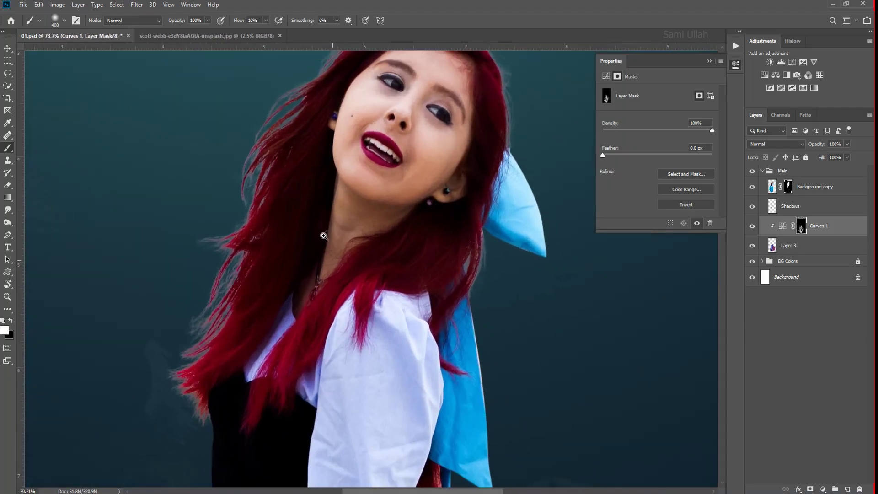
Add a clipped, masked Curves 2 on the girl and paint brightening onto her sleeve.
key("v")
left_click(815, 187)
left_click(823, 489)
left_click(817, 366)
scroll(391, 239, "down", 5, "alt")
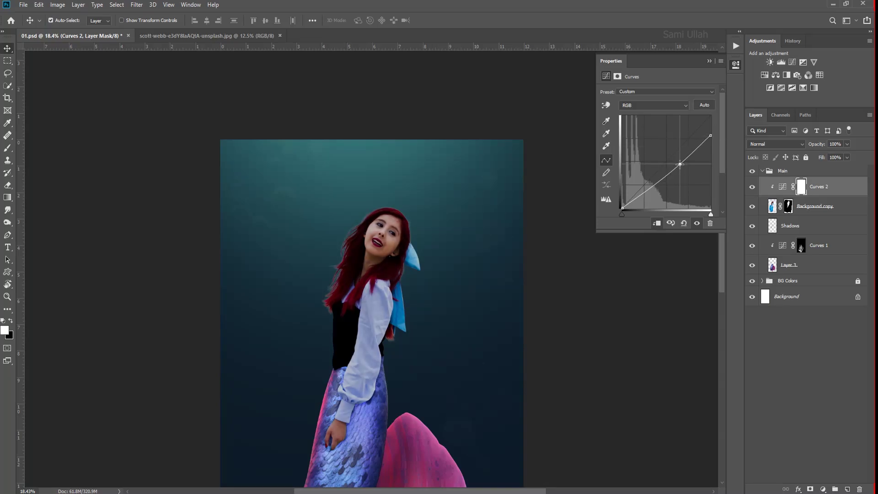
key("ctrl+i")
key("b")
scroll(336, 272, "up", 5, "alt")
left_click_drag(297, 129, 320, 151)
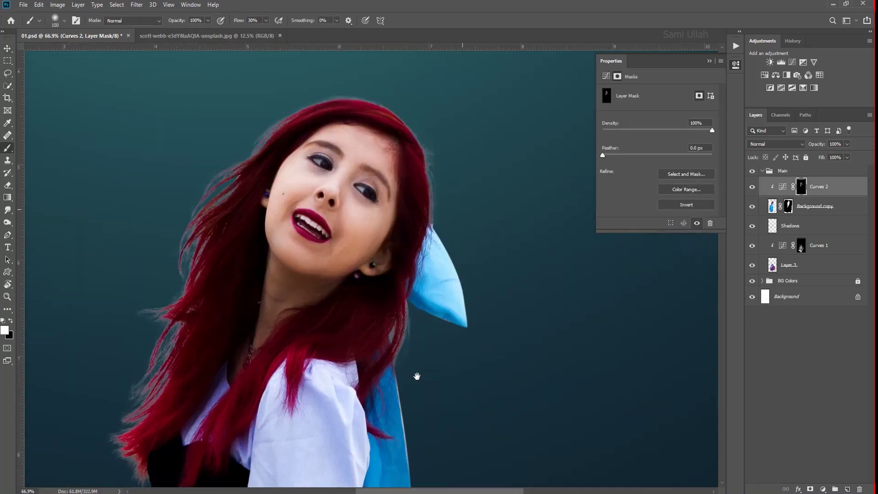
scroll(448, 286, "down", 5)
scroll(448, 287, "up", 5, "alt")
Quick-select the girl's red hair on her photo layer.
key("alt+bracketleft")
key("w")
mouse_move(348, 206)
left_mouse_down()
mouse_move(358, 275)
mouse_move(380, 144)
left_mouse_up()
scroll(375, 159, "up", 5)
scroll(339, 132, "right", 4)
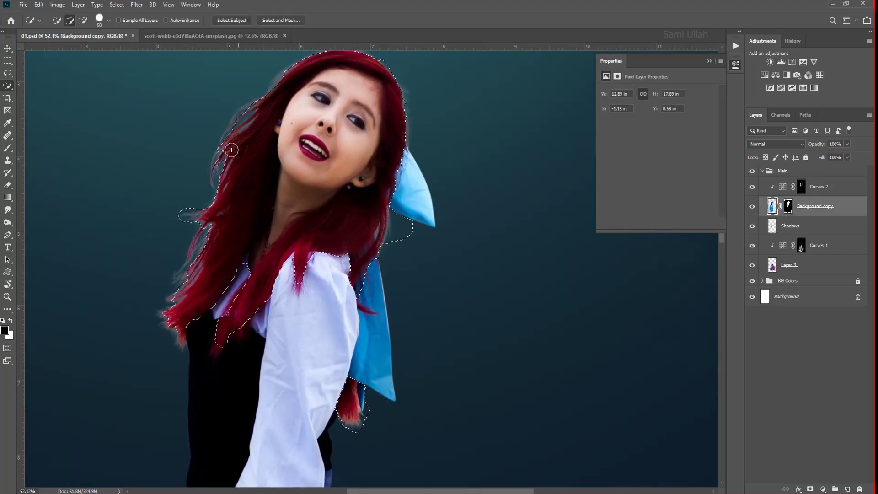
Feather the hair selection and add a Hue/Saturation adjustment that desaturates and darkens it.
scroll(234, 371, "up", 5, "alt")
scroll(235, 371, "down", 7, "alt")
key("shift+F6")
key("Return")
left_click(828, 398)
left_click_drag(657, 147, 604, 147)
left_click_drag(657, 165, 633, 166)
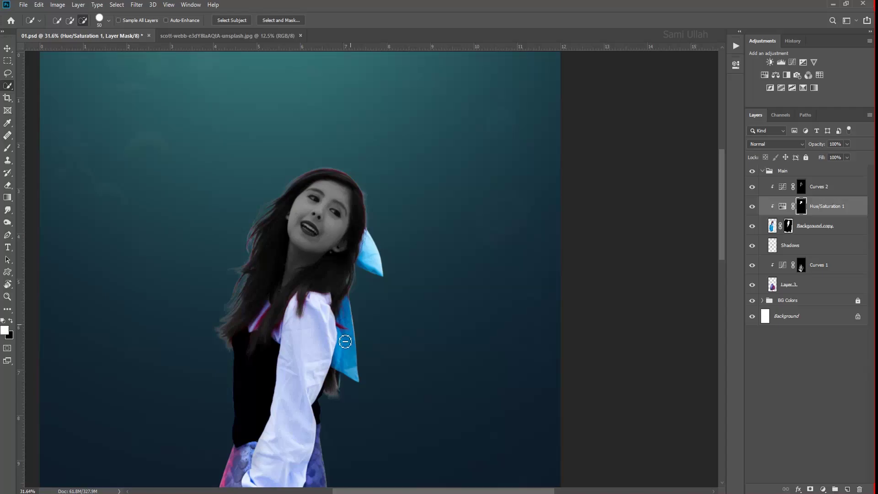
Refine the Hue/Saturation 1 mask around the face, lower hair, ear and neck.
key("ctrl+1")
key("b")
key("x")
left_click_drag(320, 229, 380, 104)
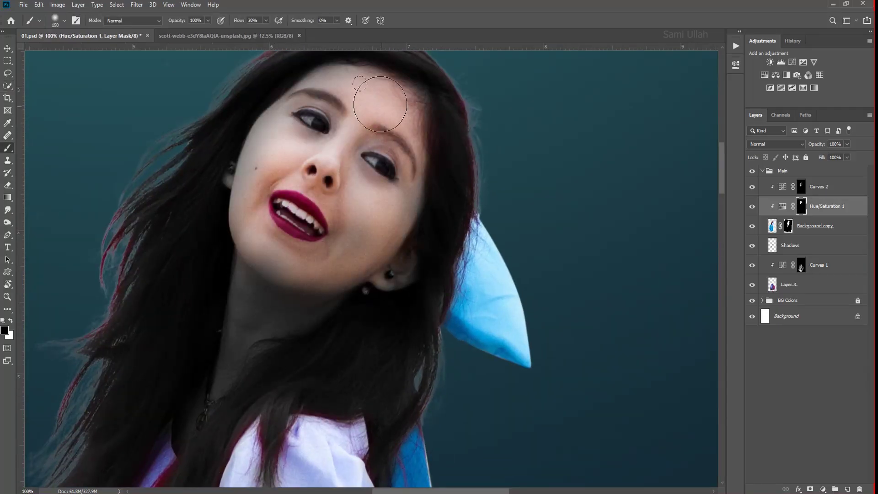
key("x")
key("bracketleft")
key("bracketleft")
scroll(305, 304, "down", 3)
scroll(202, 390, "up", 3)
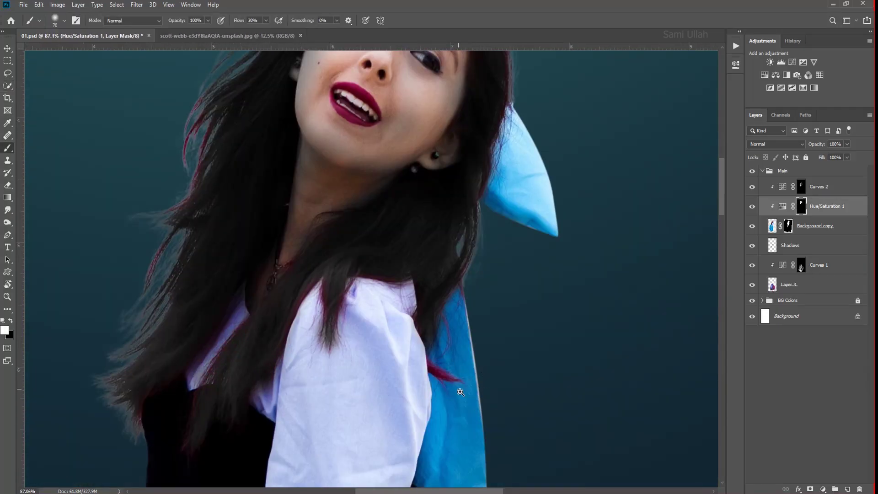
left_click_drag(461, 391, 485, 392)
mouse_move(415, 231)
left_mouse_down()
mouse_move(451, 133)
mouse_move(393, 307)
left_mouse_up()
key("bracketleft")
key("bracketleft")
key("bracketleft")
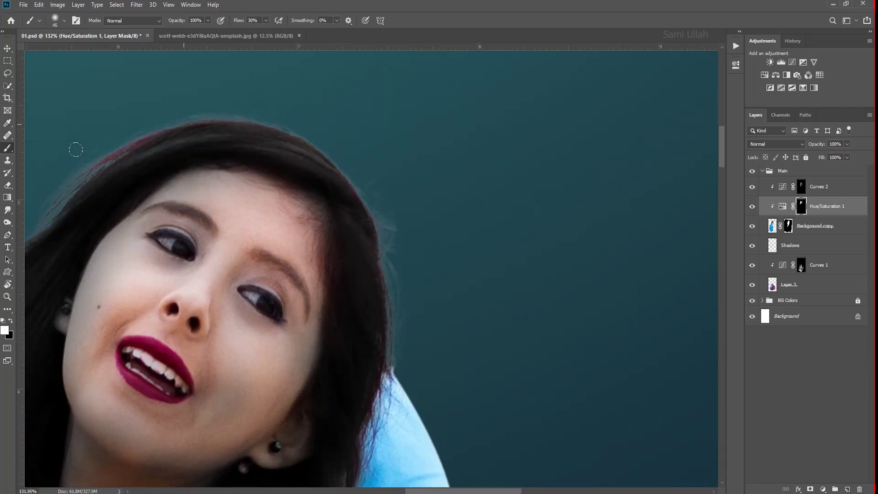
left_click_drag(137, 321, 446, 166)
mouse_move(183, 412)
left_mouse_down()
mouse_move(288, 195)
mouse_move(323, 271)
left_mouse_up()
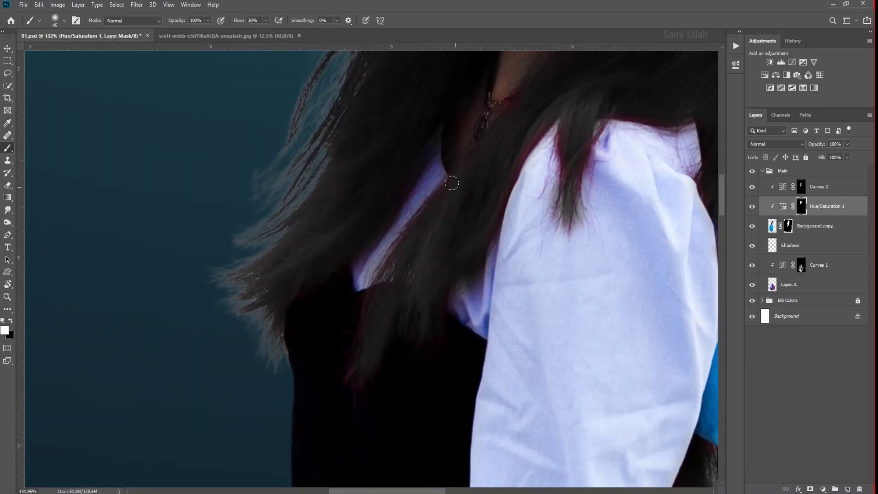
left_click_drag(480, 242, 461, 326)
Set white brush flow to 100%, zoom out to the whole girl, and add Curves.
key("x")
key("ctrl+0")
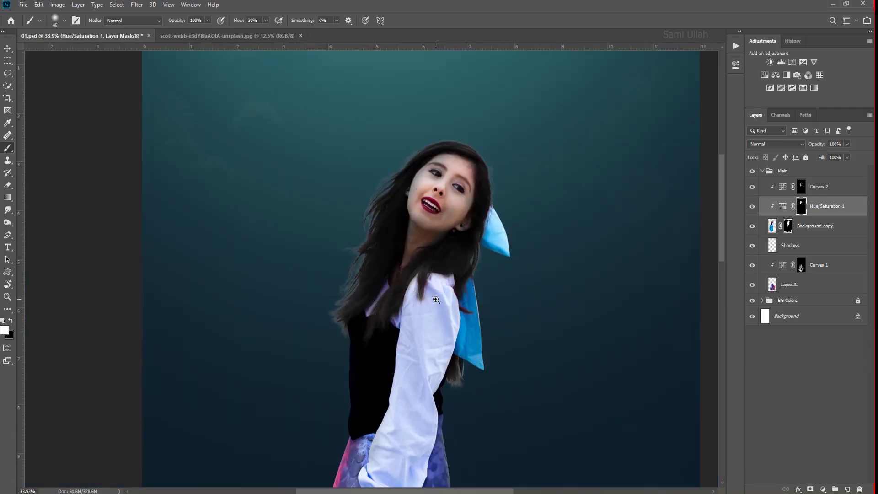
scroll(437, 212, "up", 2)
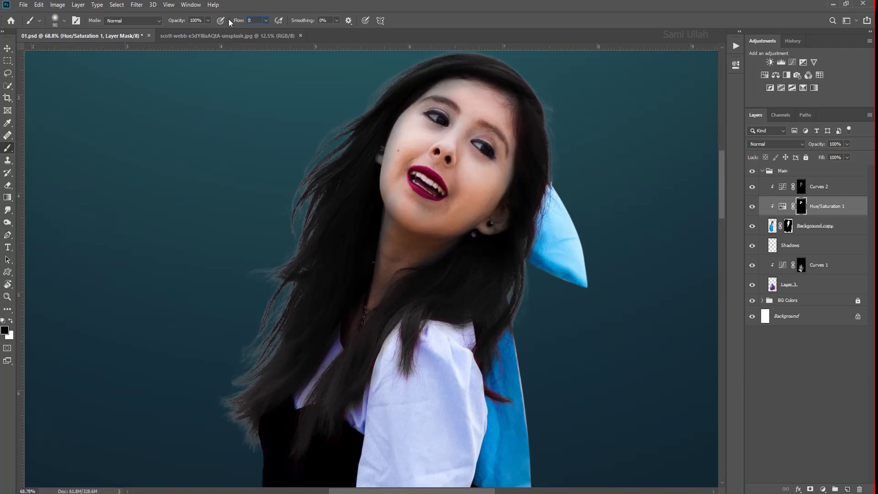
type("100")
key("Return")
scroll(479, 189, "up", 2)
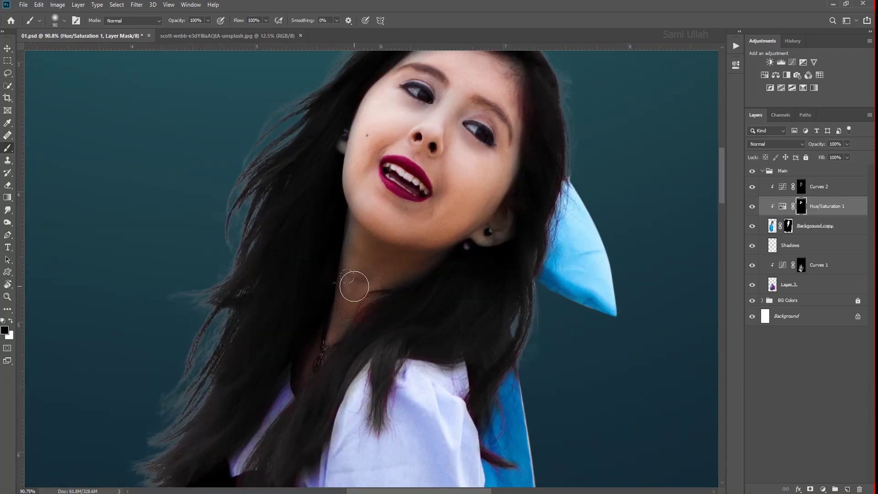
scroll(351, 301, "up", 6)
key("ctrl+0")
scroll(439, 229, "up", 1)
left_click(823, 489)
left_click(782, 365)
Pull Curves 3 down to darken and invert its mask to hide the darkening.
left_click_drag(665, 163, 681, 187)
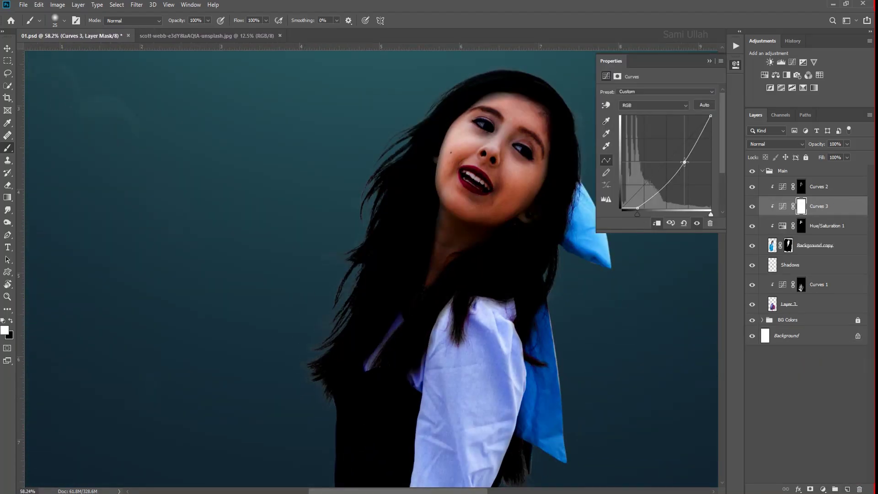
key("ctrl+i")
scroll(339, 355, "up", 2)
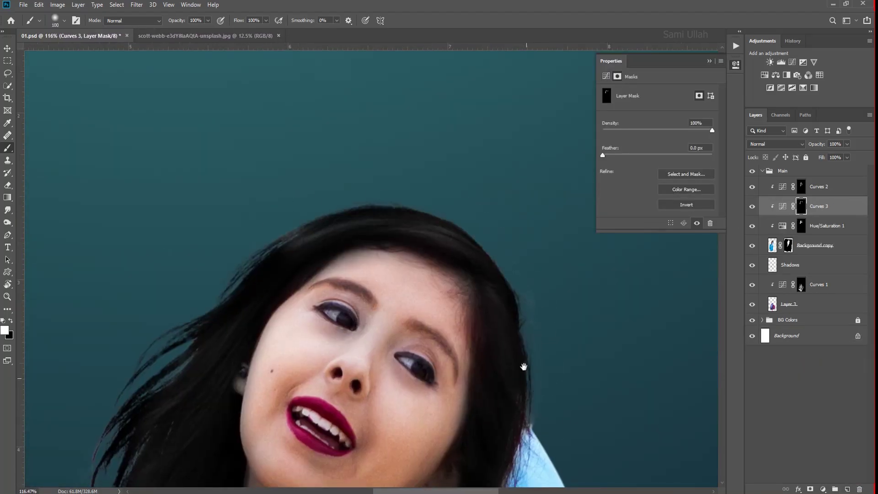
scroll(382, 362, "down", 4)
key("Tab")
scroll(382, 362, "up", 4)
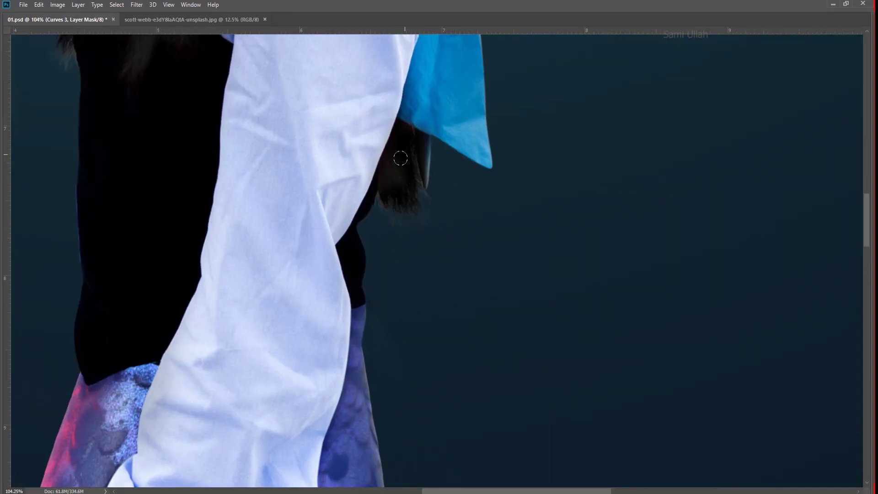
scroll(401, 158, "down", 4)
scroll(441, 335, "down", 1)
scroll(441, 335, "up", 2)
scroll(544, 179, "up", 2)
scroll(434, 370, "down", 3)
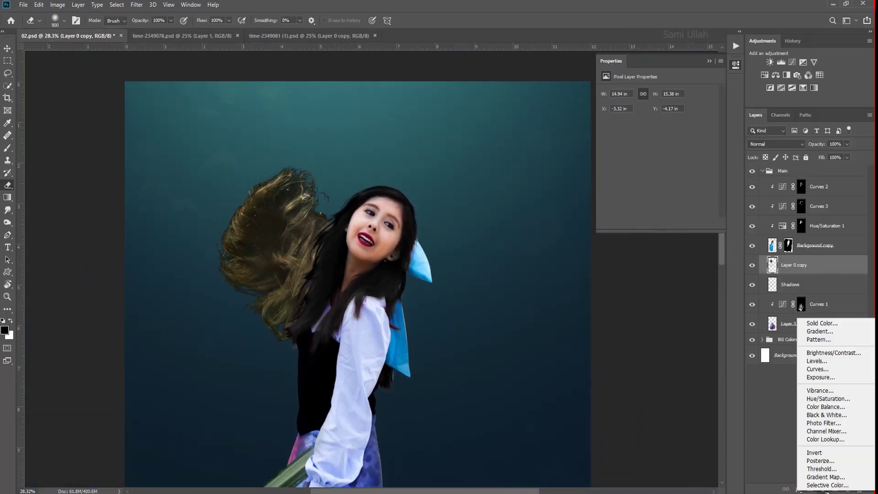
Desaturate the added hair to -100 and darken it with a clipped Curves adjustment.
left_click_drag(657, 147, 601, 147)
left_click(823, 489)
left_click(823, 368)
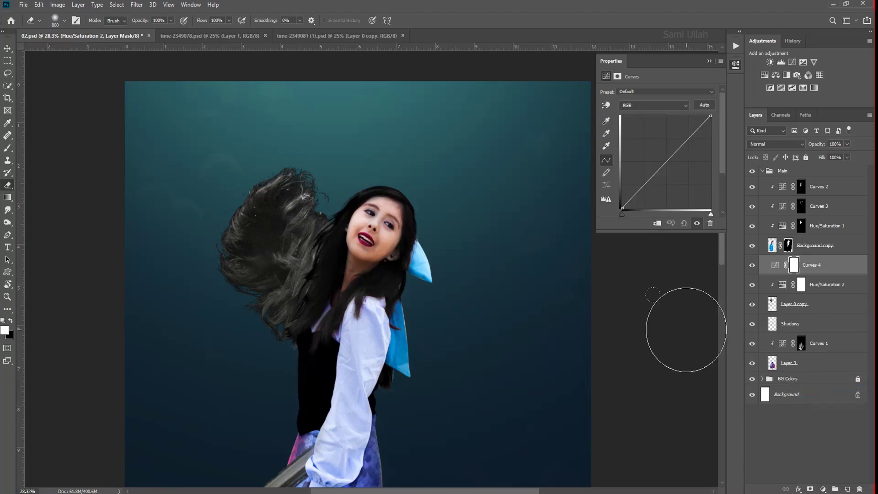
left_click_drag(663, 159, 676, 183)
scroll(366, 274, "down", 3)
Rotate the added hair to follow the head, then review the join and full composite.
left_click(794, 305)
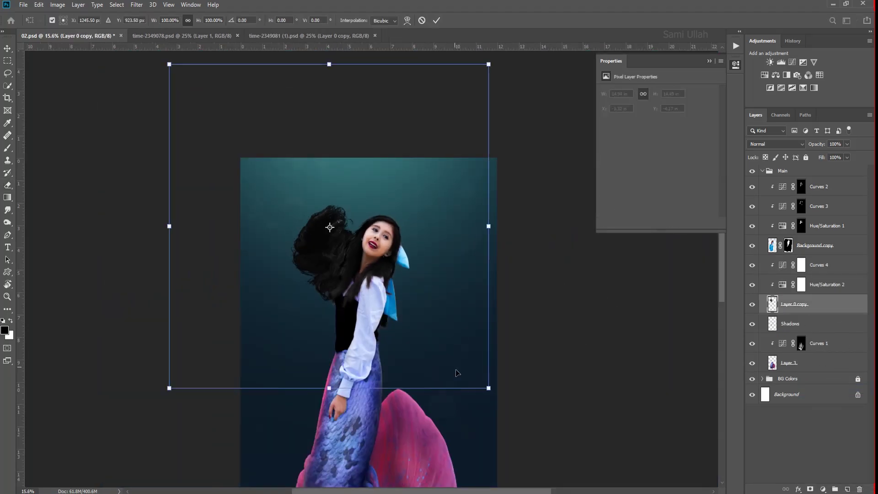
left_click_drag(455, 369, 566, 232)
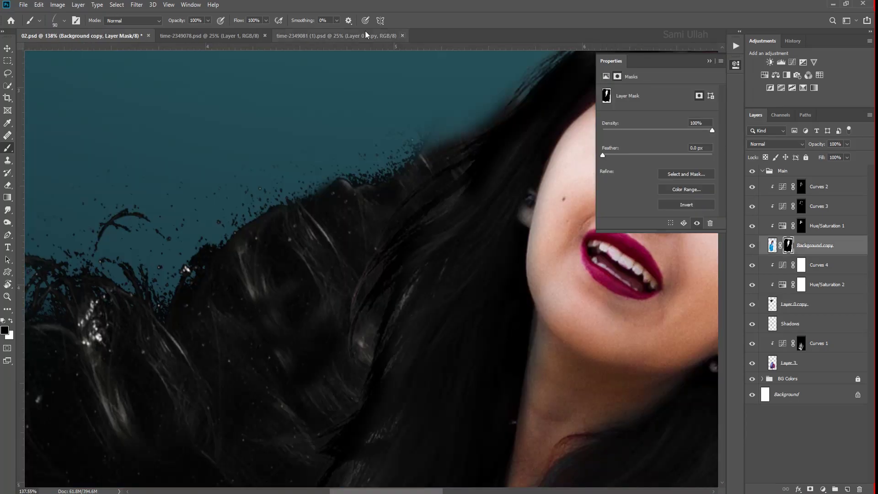
left_click(191, 4)
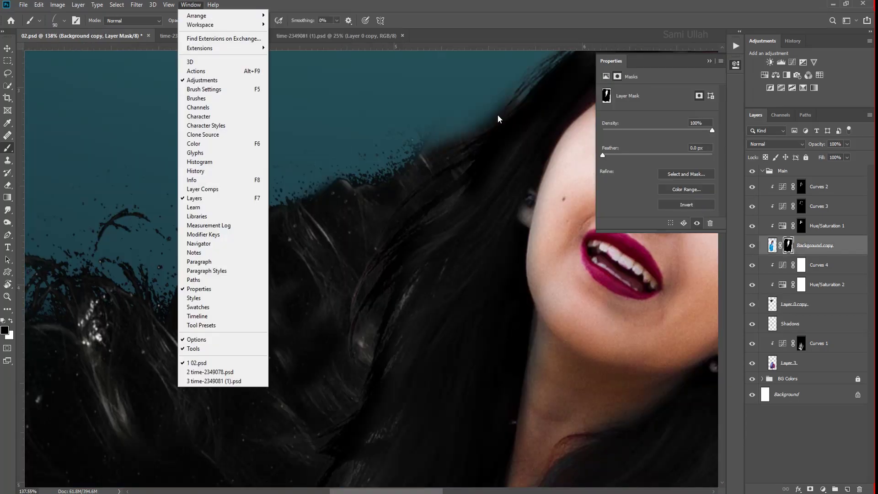
left_click(202, 85)
right_click(716, 46)
left_click(731, 49)
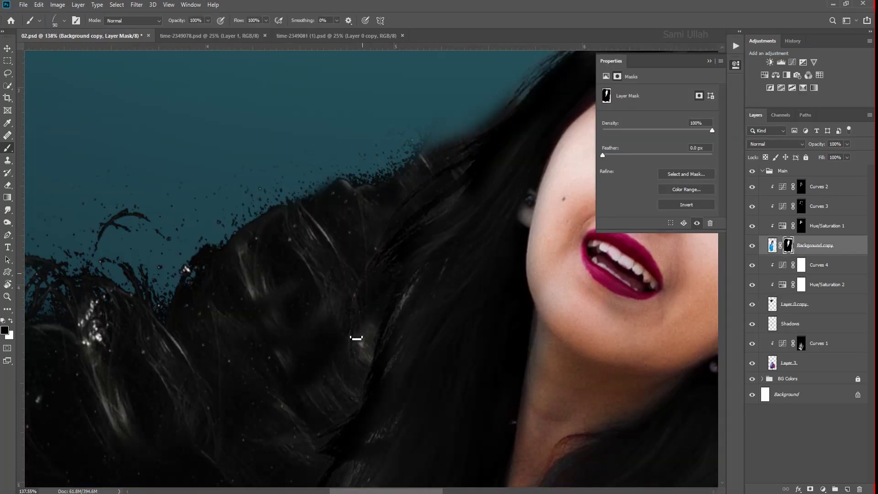
left_click_drag(438, 350, 425, 295)
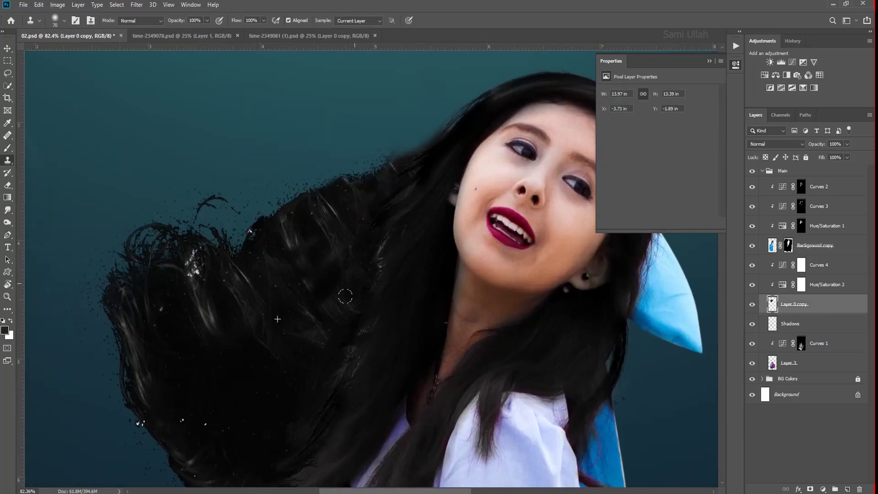
left_click_drag(426, 295, 320, 293)
key("Tab")
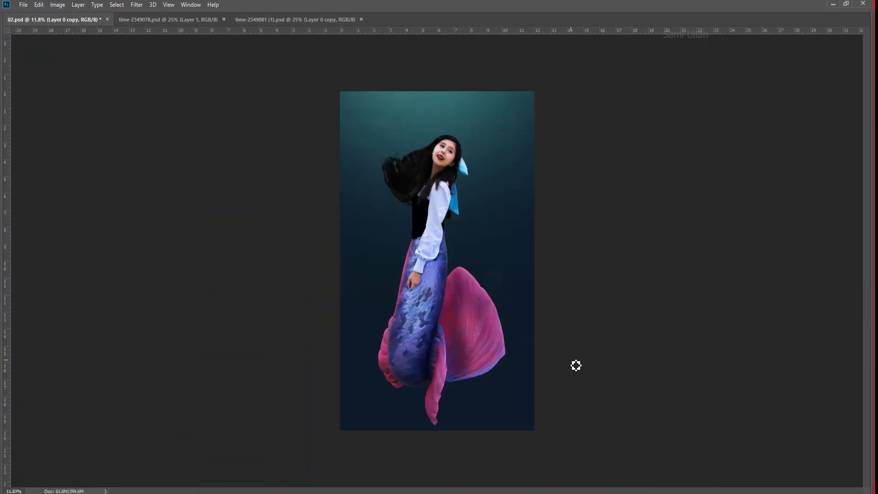
Bulge the mermaid tail's left edge outward and lower brush flow to 30%.
key("Tab")
key("ctrl+t")
left_click_drag(320, 293, 334, 246)
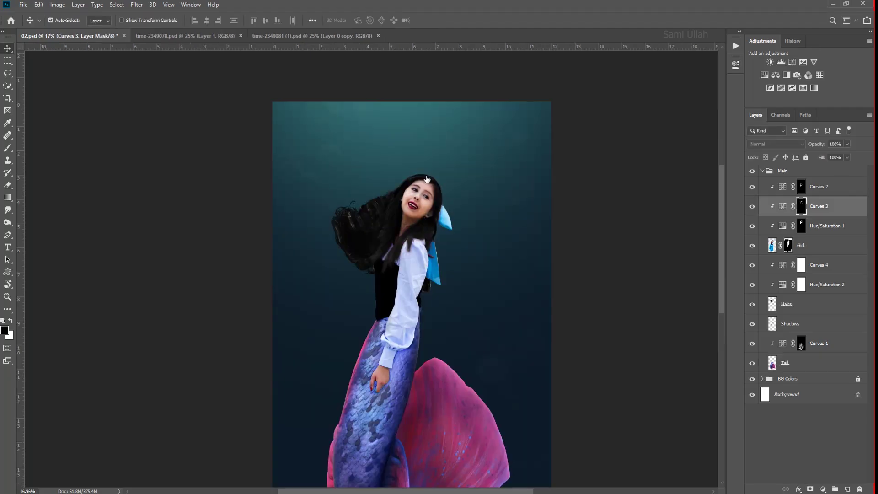
scroll(414, 311, "up", 5)
key("shift+3")
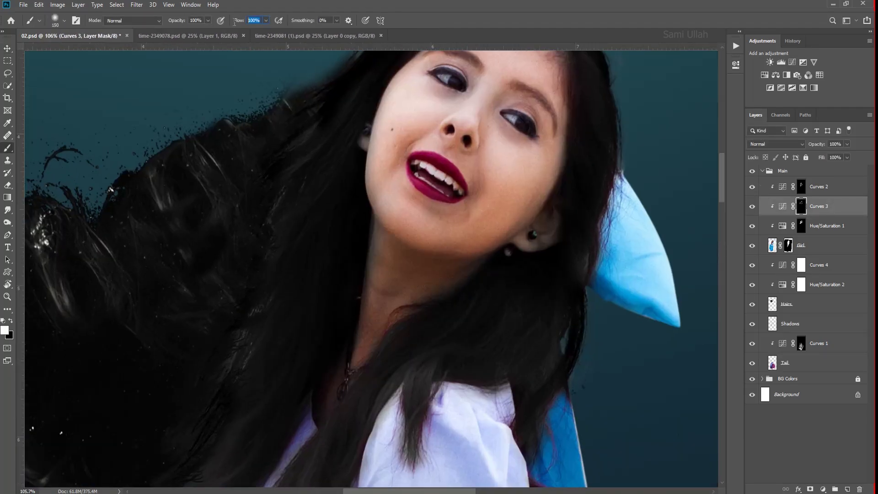
scroll(359, 369, "down", 4)
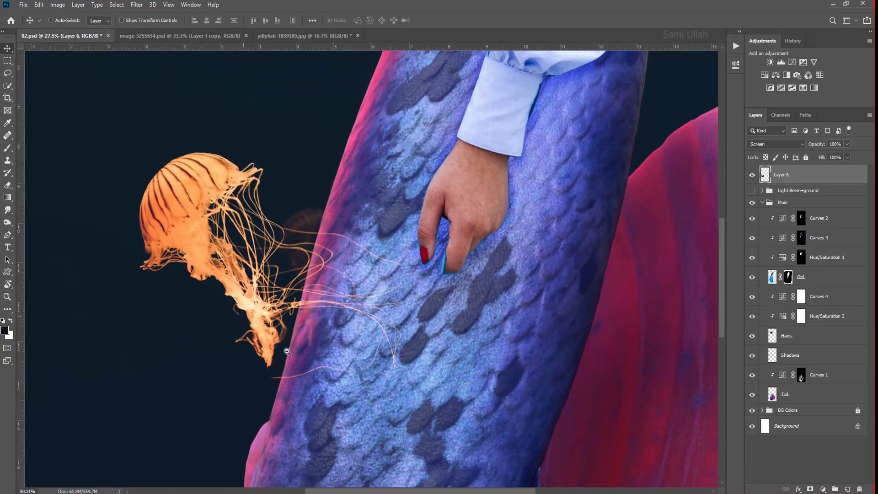
Zoom out to the whole composite and begin resizing the jellyfish.
key("ctrl+0")
key("ctrl+t")
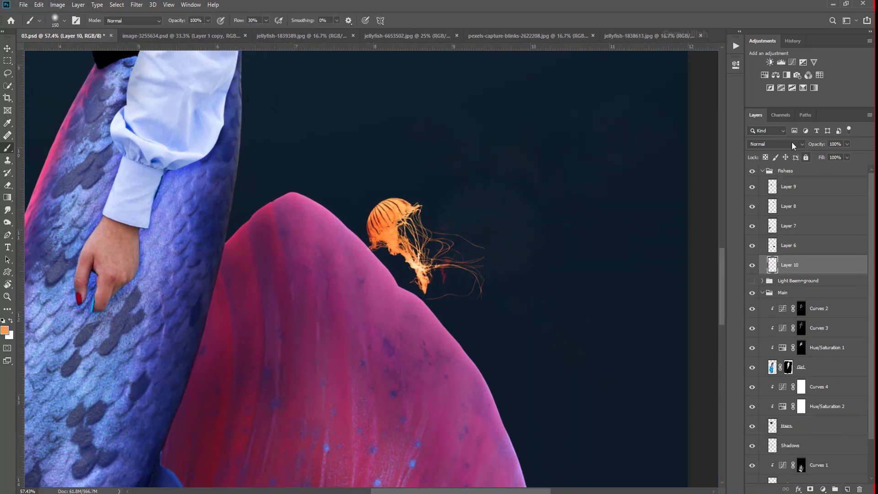
Set Layer 10 to Overlay blending and rename Layer 12 to 'Glow'.
left_click(793, 145)
left_click(777, 257)
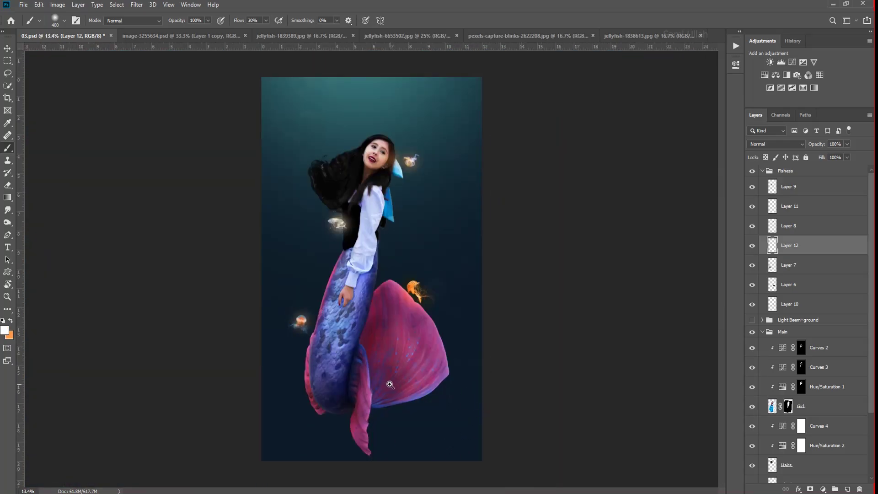
double_click(792, 247)
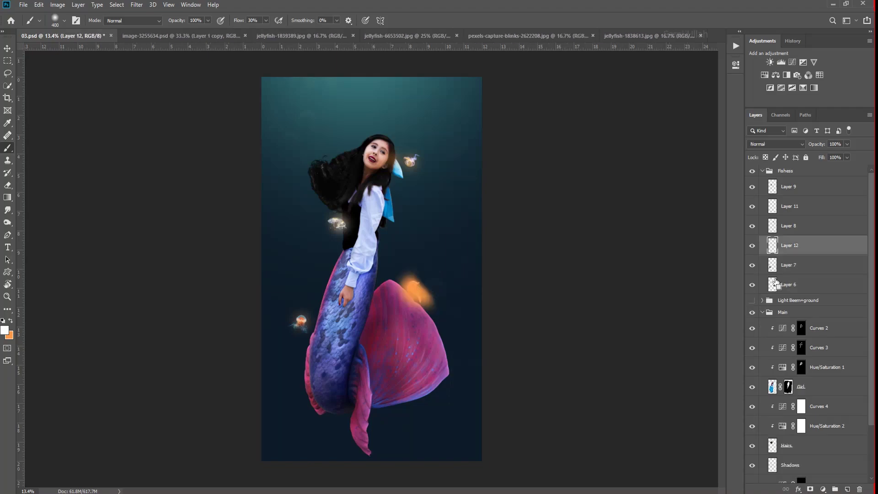
type("Glos")
key("BackSpace")
type("w")
left_click(778, 304)
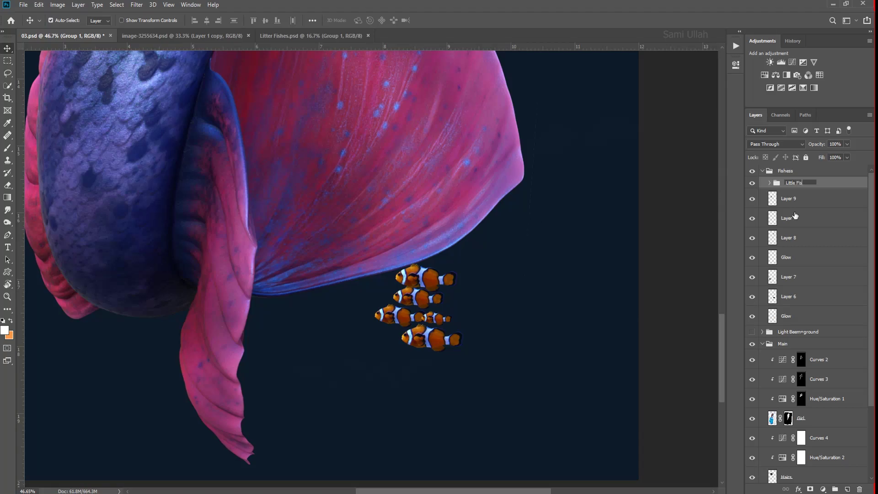
Move one clownfish further apart within the school beneath the tail fin.
left_click(770, 184)
left_click_drag(436, 318, 471, 300)
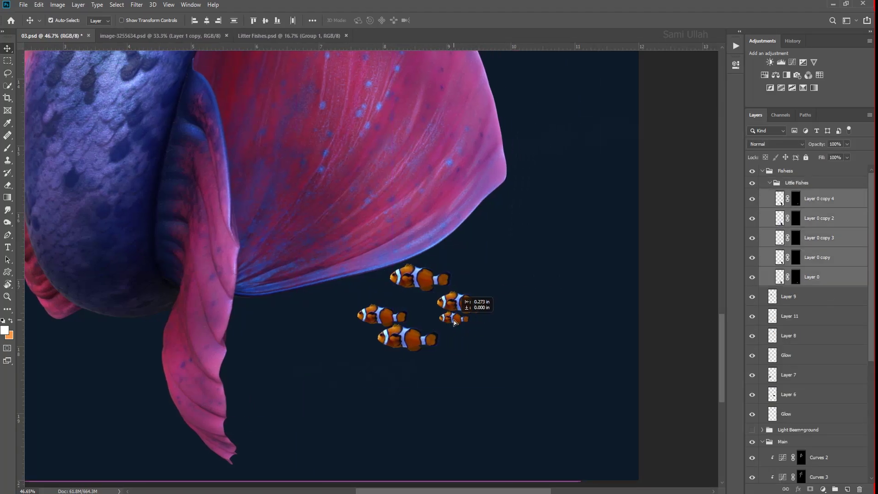
scroll(520, 284, "up", 5)
scroll(520, 284, "down", 10)
scroll(805, 320, "down", 5)
left_click(801, 355)
scroll(320, 275, "up", 2)
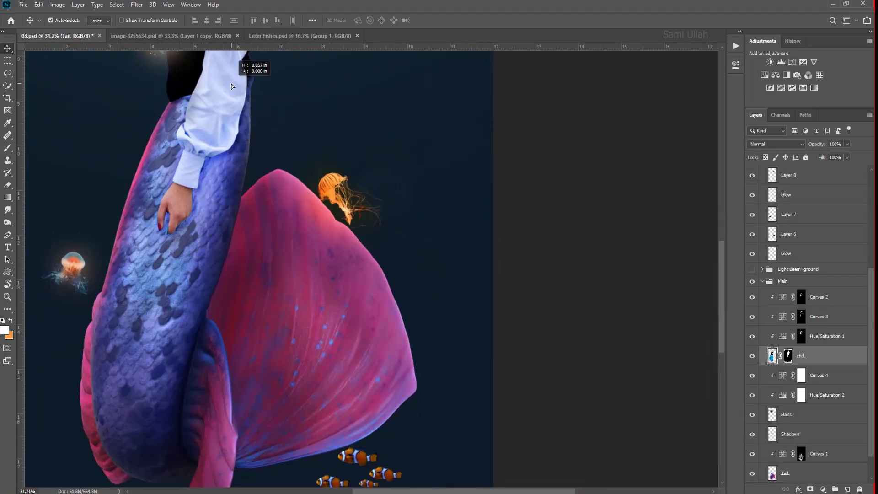
key("e")
scroll(547, 421, "down", 5)
left_click(762, 280)
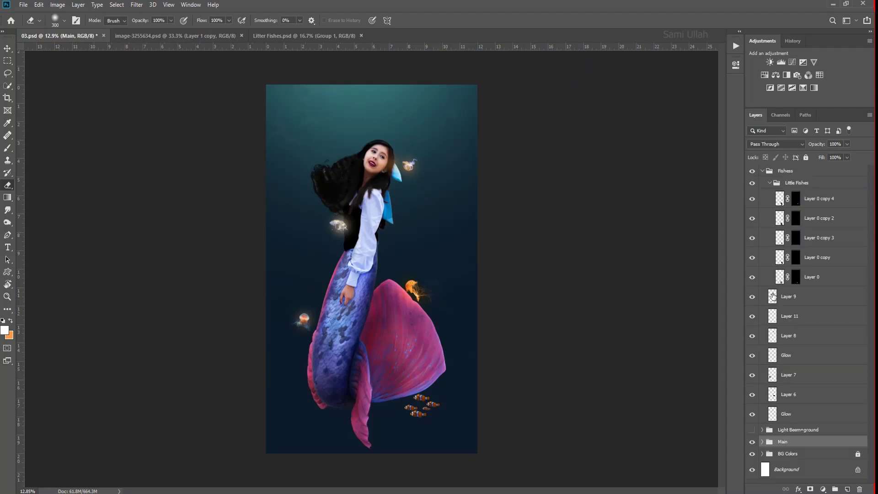
Add a Curves adjustment above the clownfish and paint on its mask to darken them.
left_click(770, 184)
left_click(803, 63)
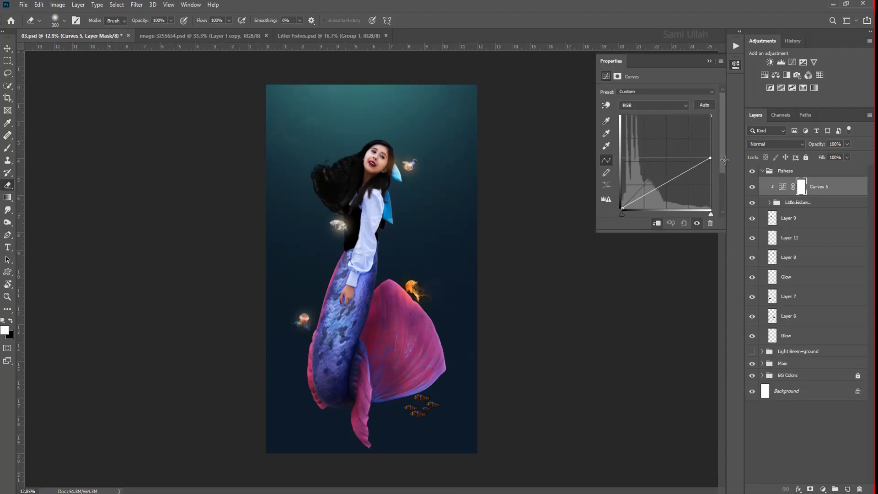
key("b")
scroll(438, 310, "up", 8)
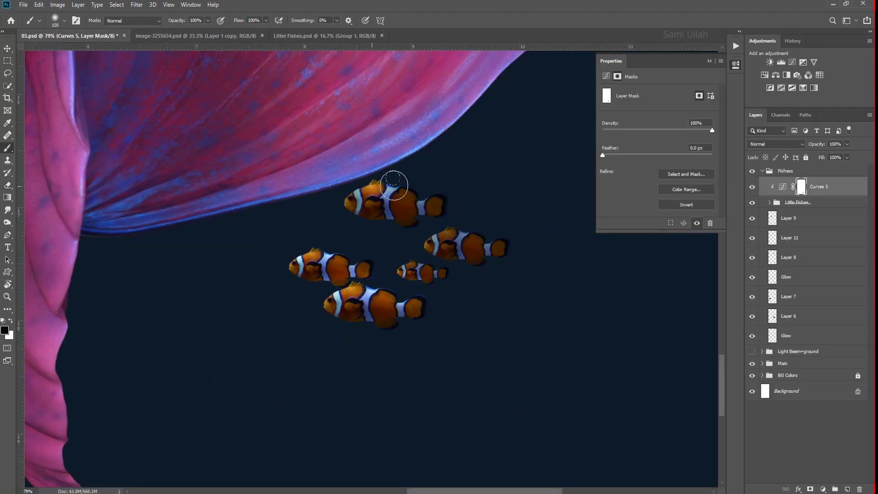
scroll(453, 365, "up", 3)
scroll(421, 330, "down", 8)
scroll(412, 401, "down", 2)
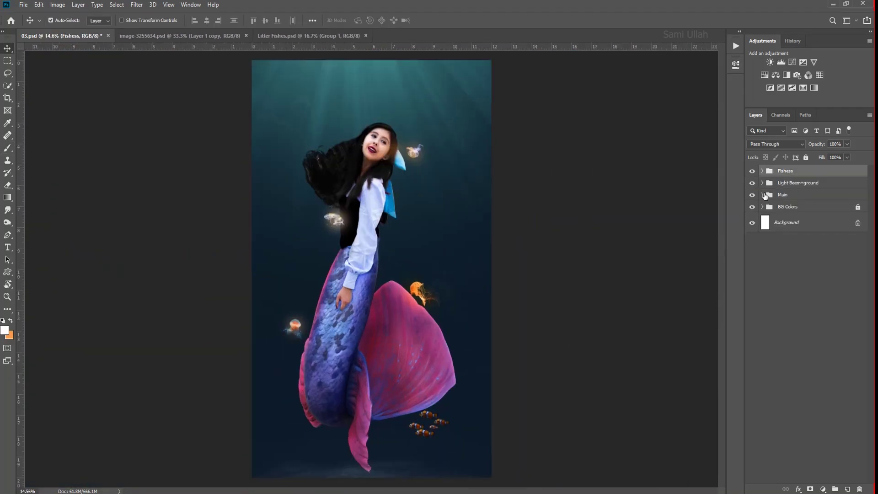
Add a Levels adjustment above the Tail layer with deeper shadows, painted onto the fin and tail.
left_click(762, 195)
left_click(823, 489)
left_click(814, 322)
left_click_drag(616, 161, 634, 164)
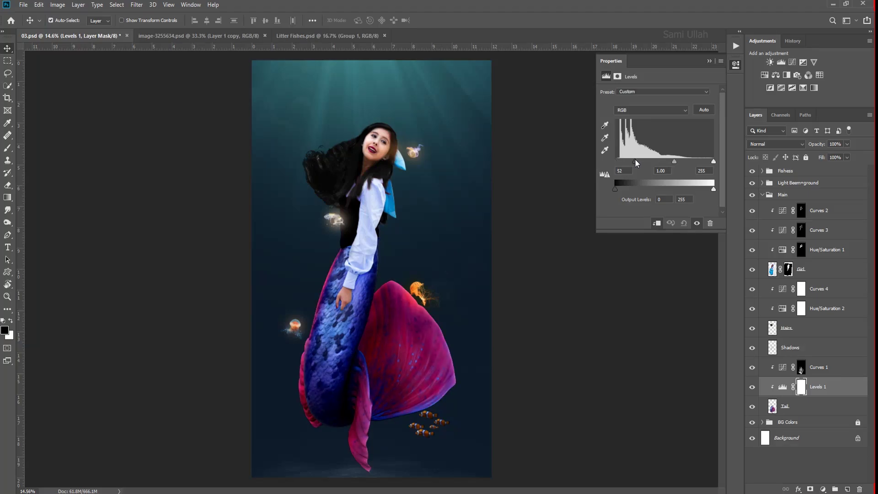
left_click(736, 65)
key("b")
scroll(303, 196, "up", 3)
scroll(274, 251, "down", 3)
mouse_move(274, 251)
left_mouse_down()
mouse_move(583, 261)
mouse_move(412, 420)
left_mouse_up()
scroll(366, 403, "down", 2)
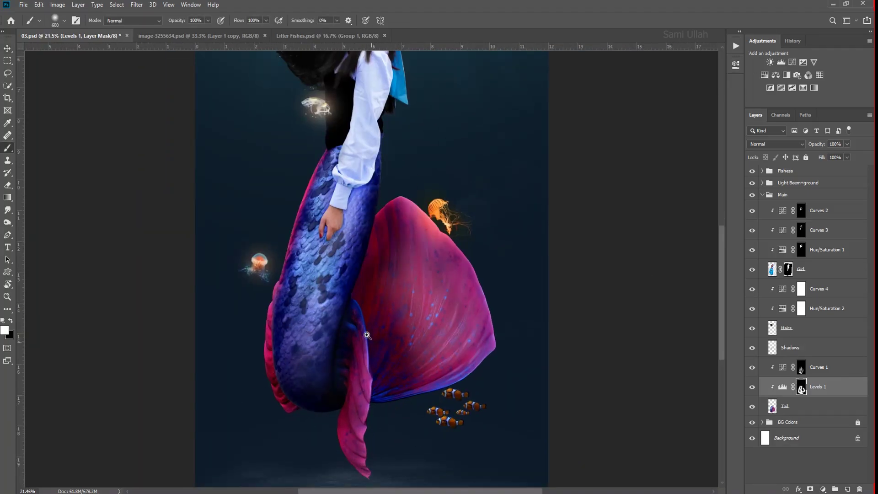
key("ctrl+0")
Darken the Levels 1 midtones to 0.68 and confirm the Tail layer's gradient overlay style.
double_click(782, 387)
mouse_move(664, 161)
left_mouse_down()
mouse_move(640, 162)
mouse_move(676, 161)
left_mouse_up()
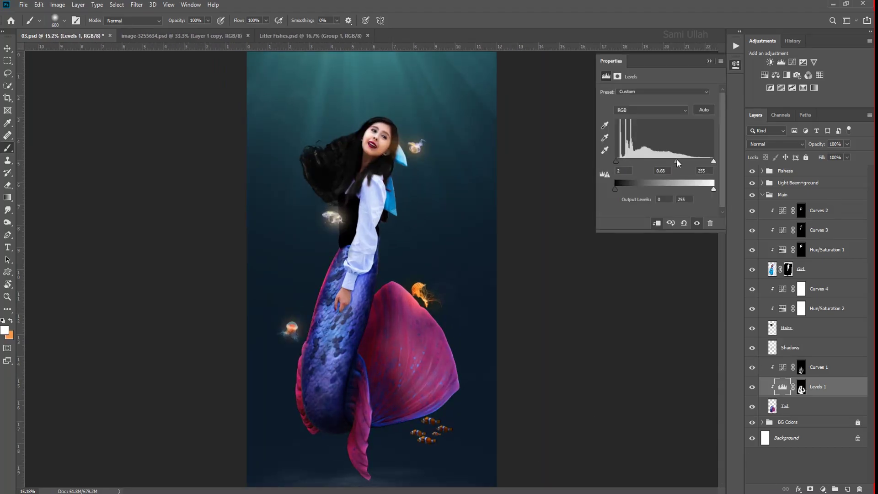
left_click(801, 388)
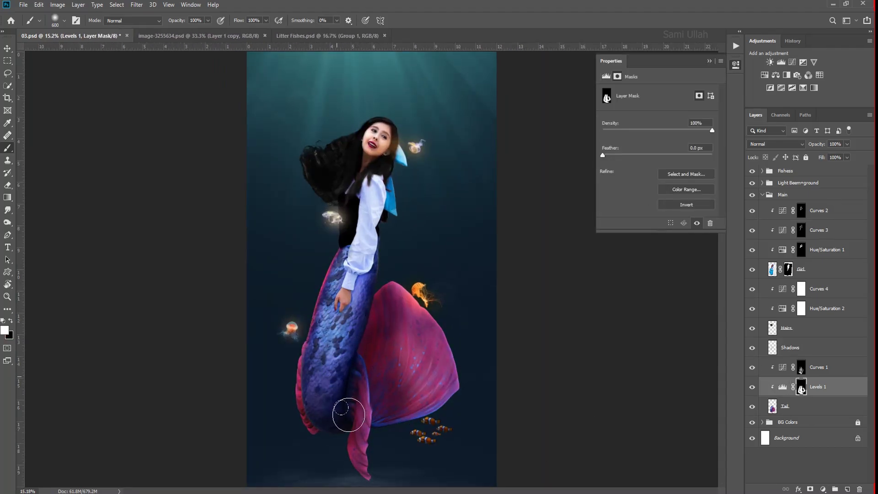
double_click(823, 406)
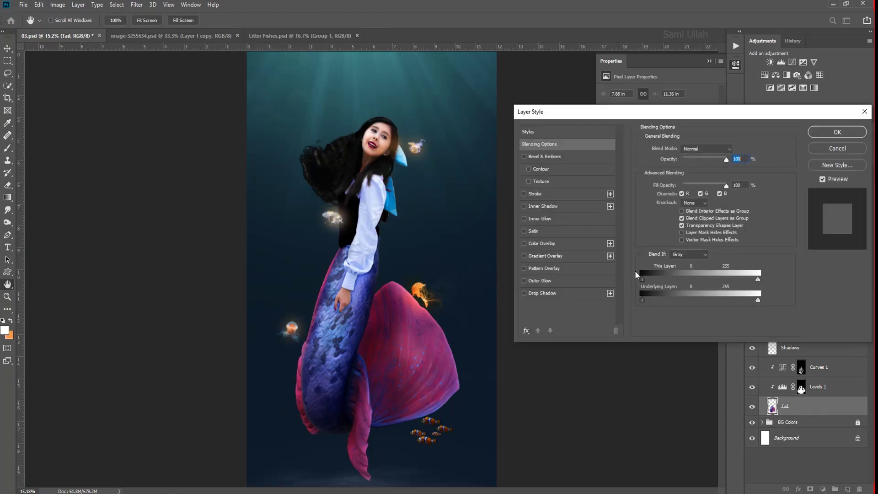
left_click(836, 132)
scroll(436, 446, "down", 3)
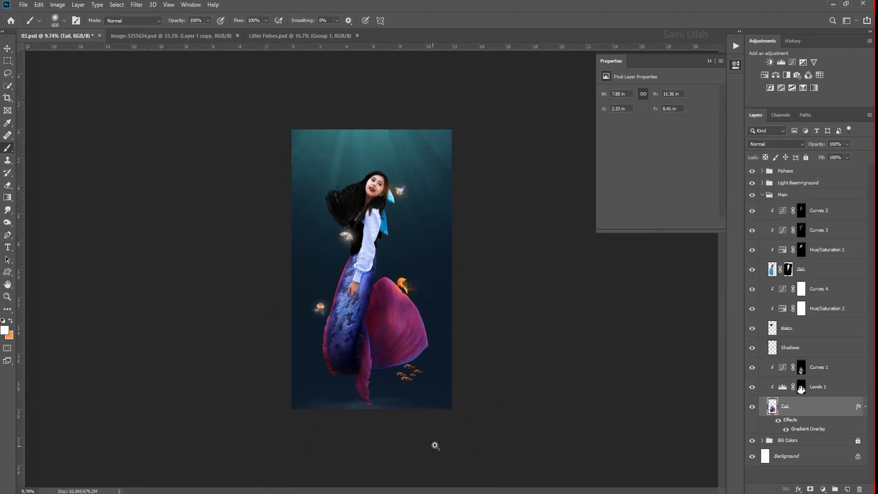
Add a Levels adjustment clipped to the girl with lowered output white and an inverted mask.
left_click(762, 183)
left_click(502, 406)
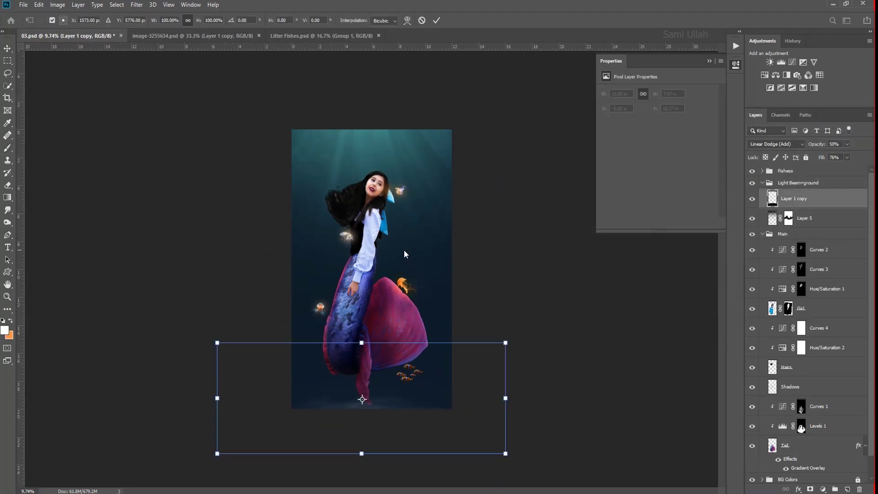
left_click(819, 250)
left_click(824, 489)
left_click(836, 340)
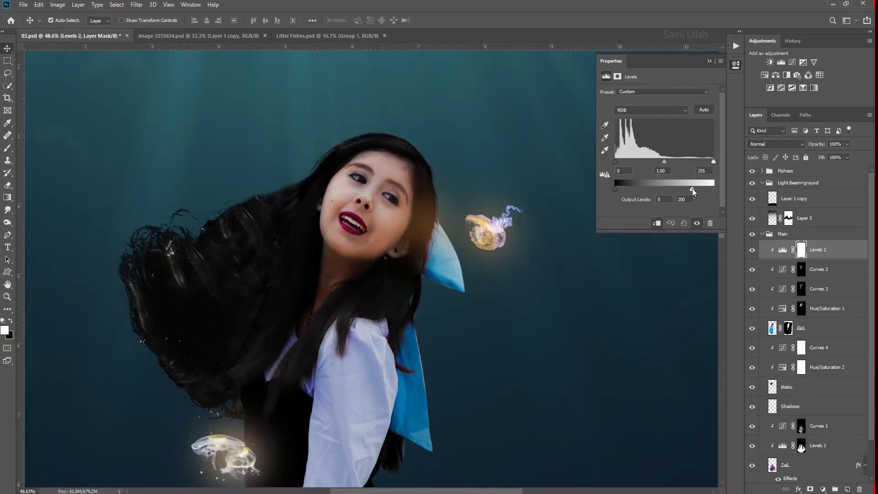
left_click_drag(713, 189, 685, 189)
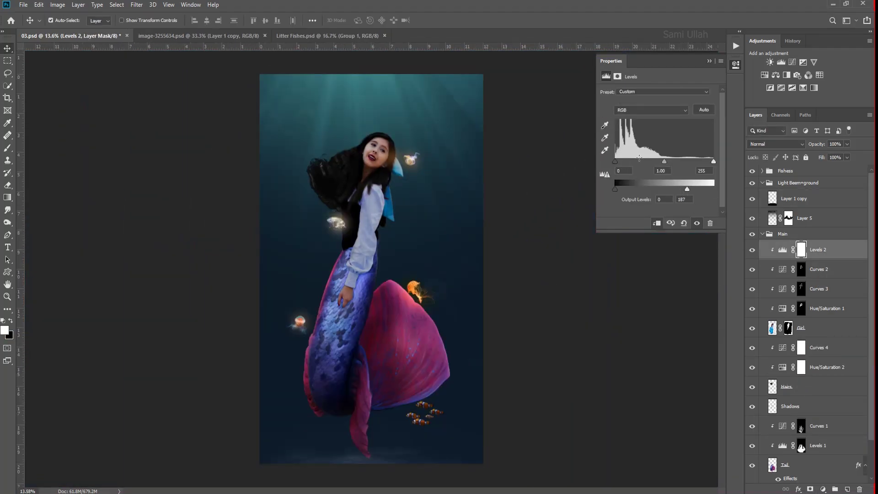
left_click(802, 249)
key("ctrl+i")
Hide the Light Beem+ground group and brush white on the Levels 2 mask to dim the girl.
left_click(752, 183)
key("b")
scroll(375, 156, "up", 5)
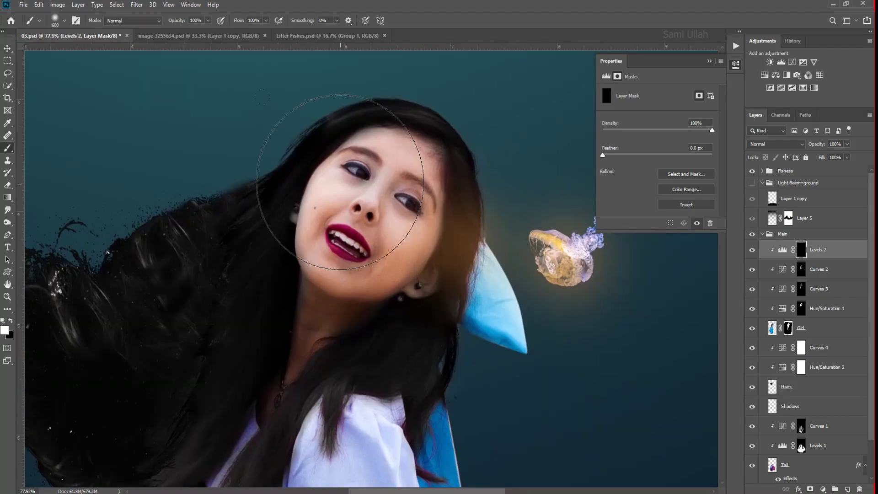
scroll(349, 318, "down", 5)
key("Tab")
scroll(430, 419, "up", 4)
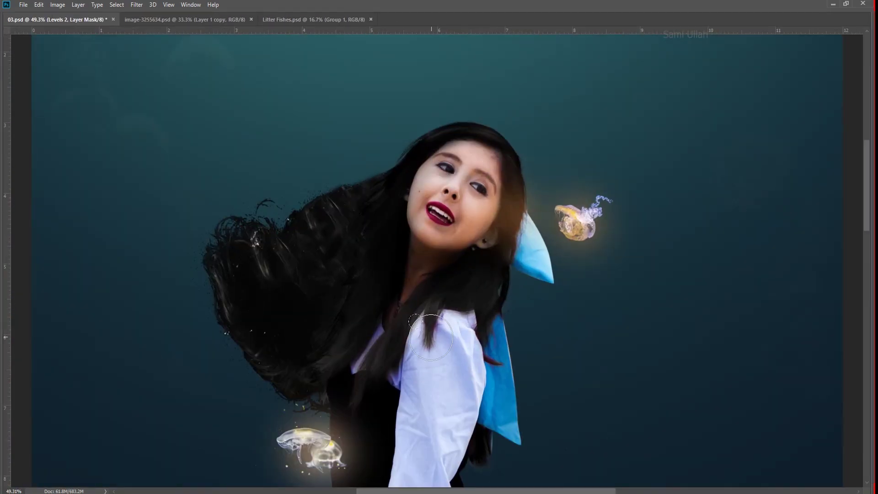
scroll(430, 418, "down", 4)
key("Tab")
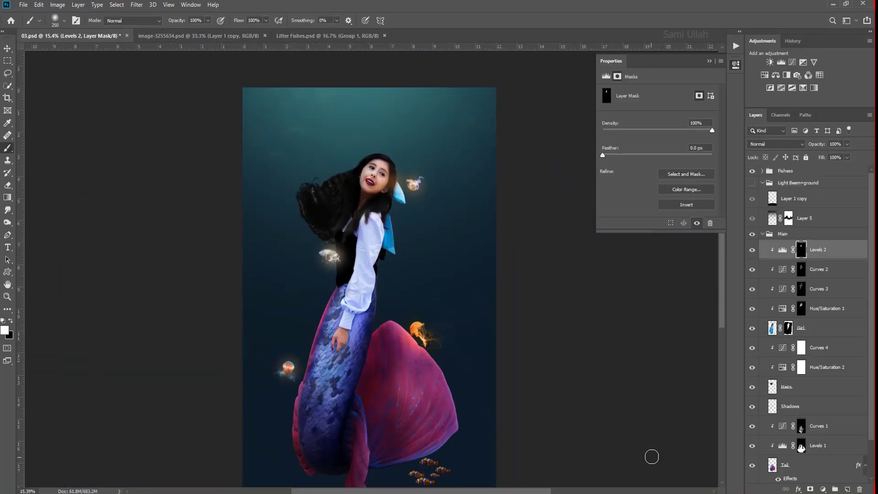
Add a dark green Solid Color fill layer over the scene.
left_click(823, 489)
left_click(828, 320)
key("Return")
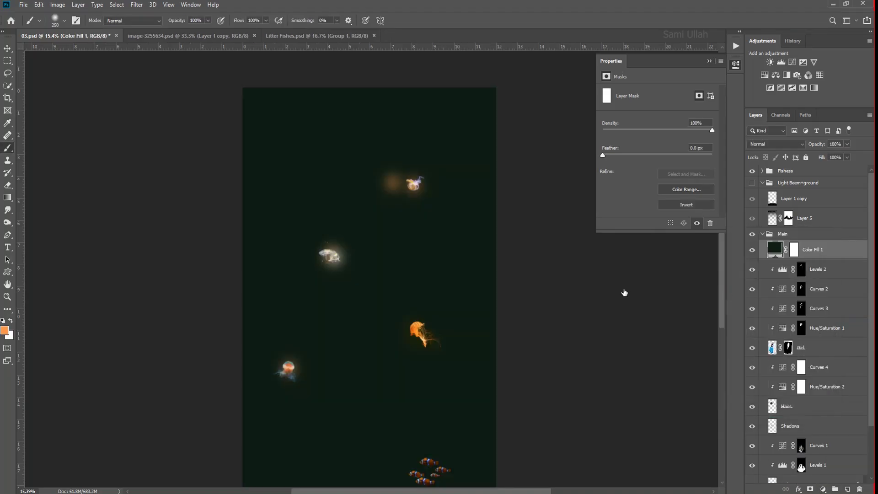
Change Color Fill 1 to dark navy #07111e and reduce its opacity.
double_click(775, 249)
left_click(722, 297)
left_click(686, 364)
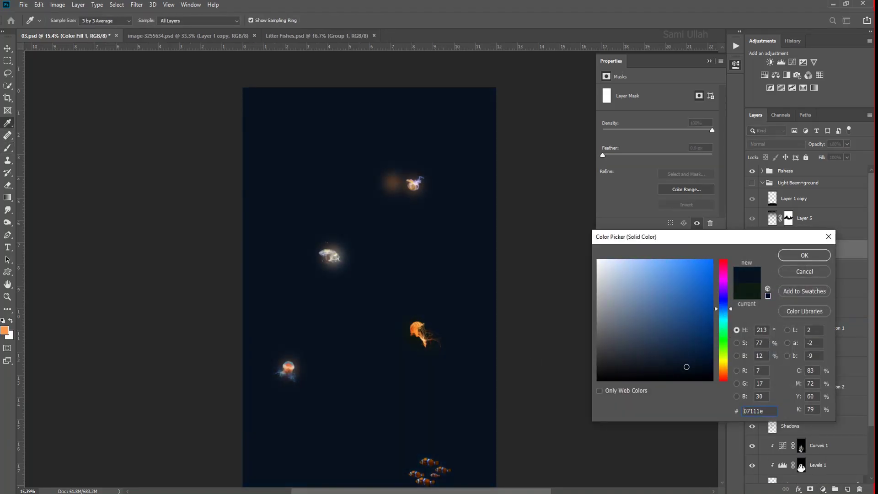
left_click(797, 254)
left_click(847, 145)
left_click_drag(823, 157, 819, 158)
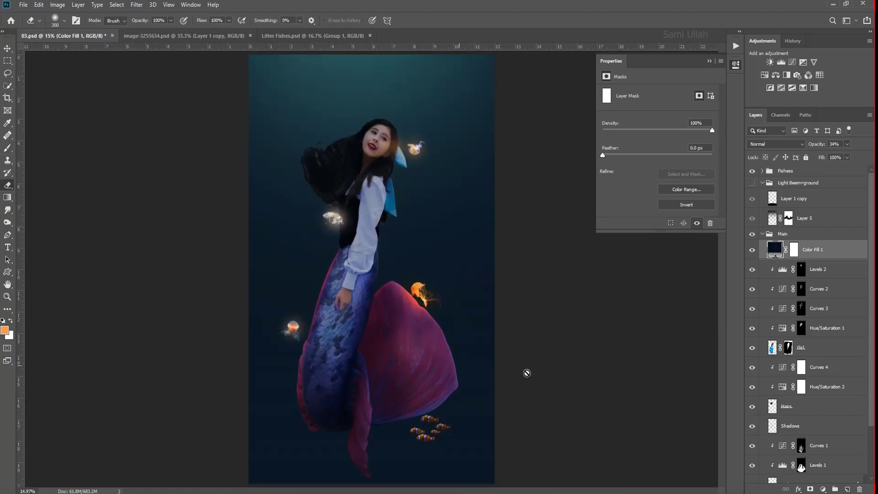
Mask the navy fill off the mermaid's tail and hair.
left_click(793, 249)
key("d")
key("e")
scroll(477, 379, "up", 1)
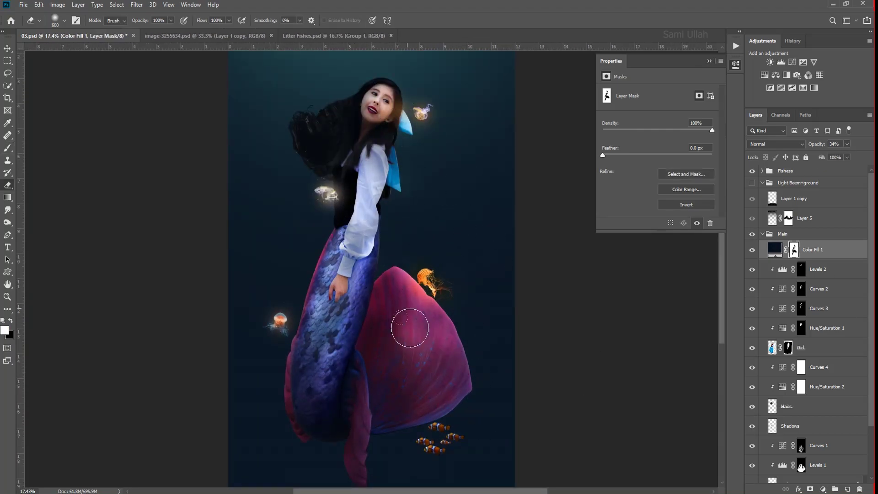
left_click_drag(303, 302, 315, 348)
key("x")
left_click_drag(348, 215, 340, 185)
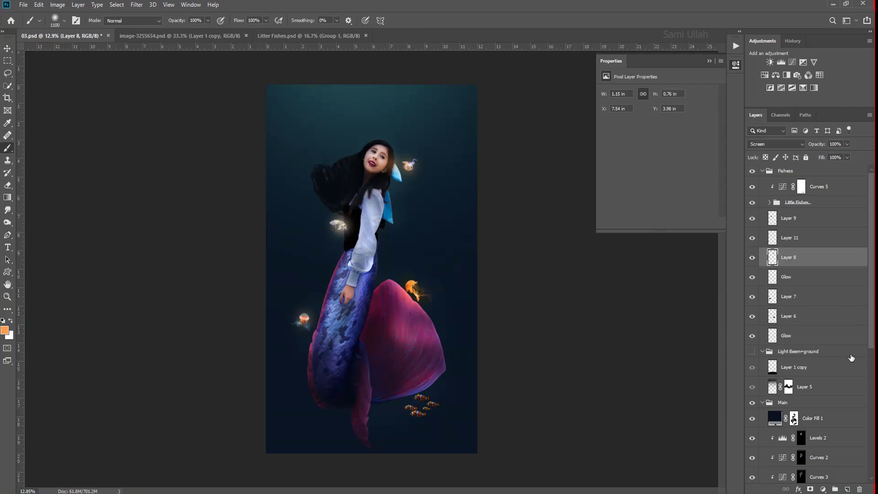
Set the painted Layer 13 to Soft Light blending.
left_click(823, 418)
scroll(513, 274, "down", 1)
scroll(514, 275, "up", 3)
scroll(581, 334, "down", 4)
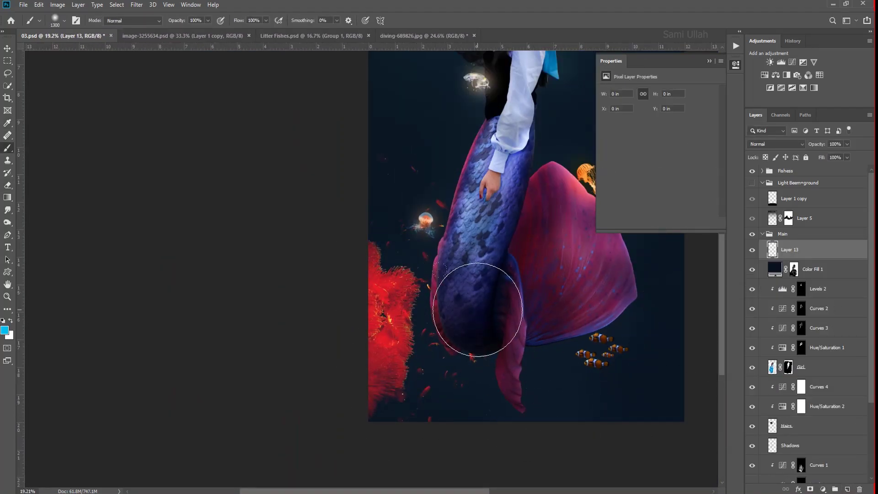
left_click(776, 144)
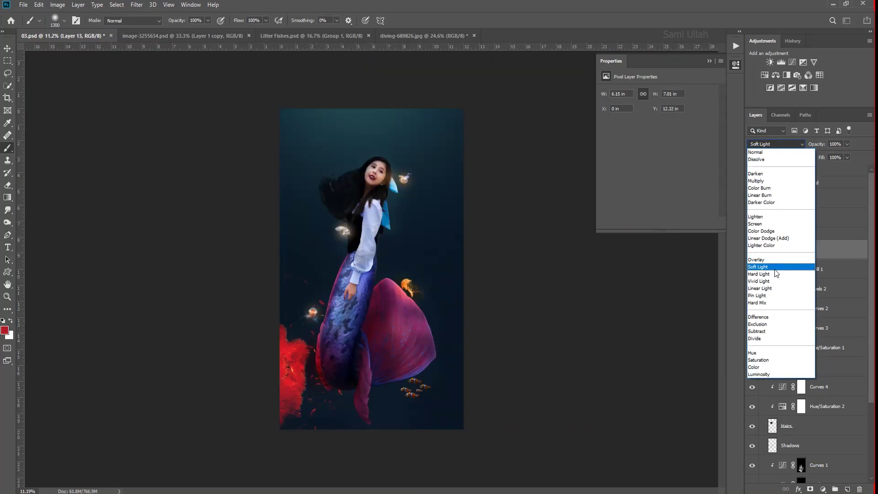
left_click(777, 265)
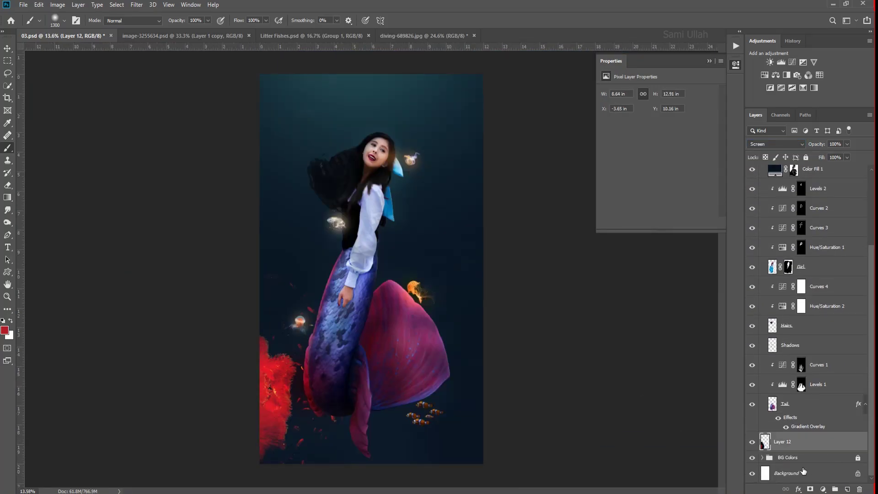
Place the mirrored red coral copy on the right side of the tail.
left_click_drag(287, 398, 508, 402)
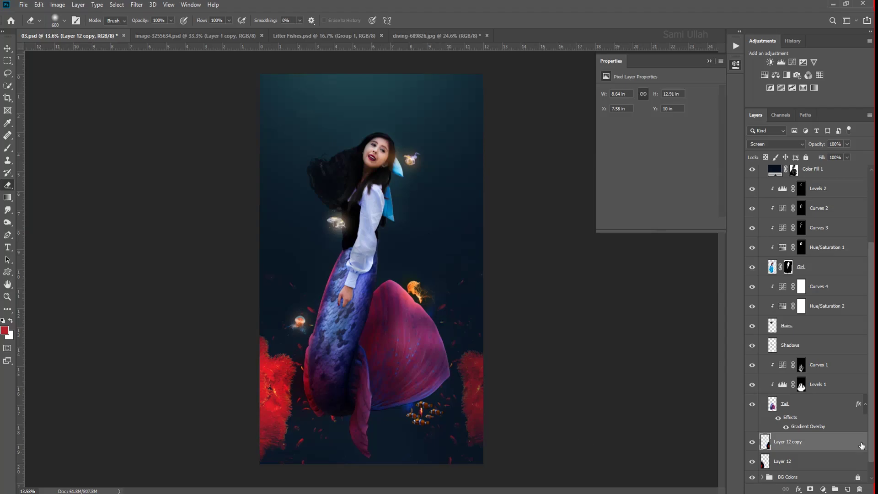
scroll(809, 320, "up", 3)
left_click(790, 188)
key("b")
scroll(477, 417, "up", 2)
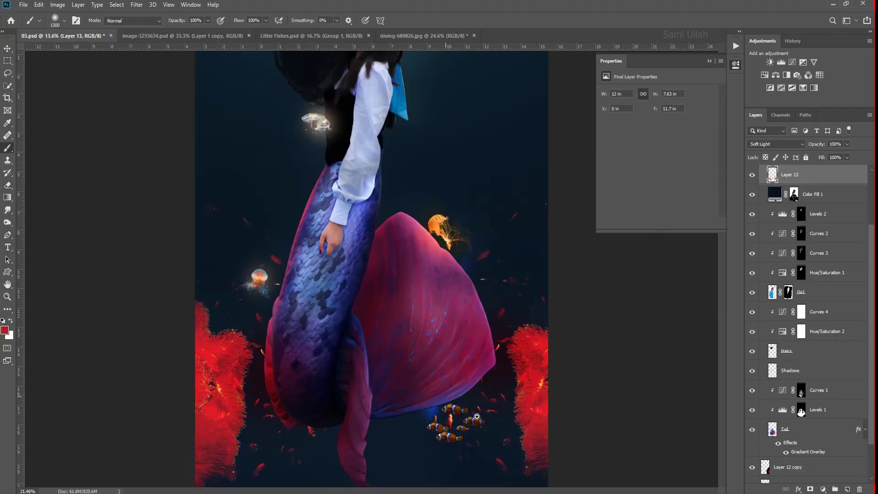
scroll(477, 417, "up", 1)
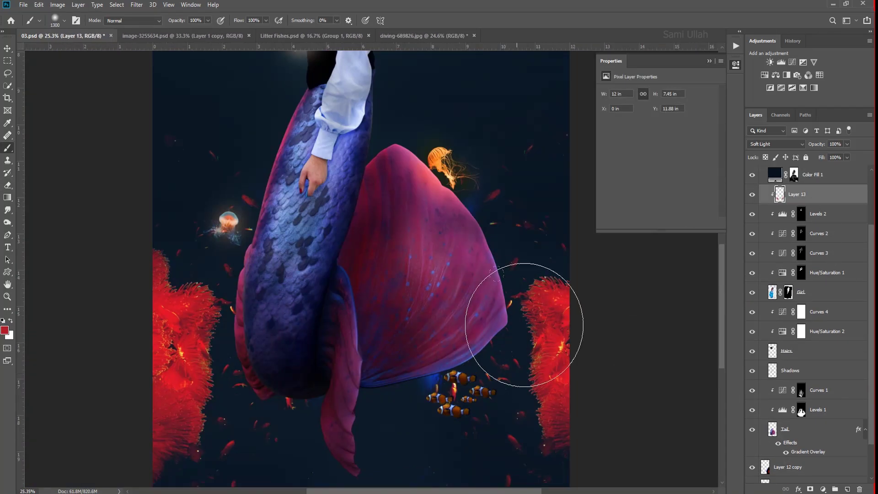
left_click(794, 174)
key("d")
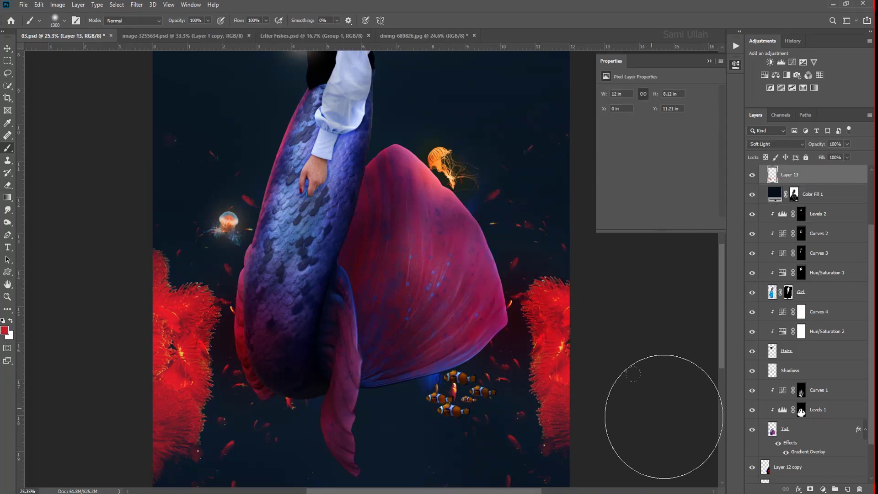
scroll(512, 320, "down", 3)
scroll(610, 406, "down", 1)
scroll(519, 404, "up", 4)
Rotate another coral copy 90° and move it down to the bottom edge.
key("v")
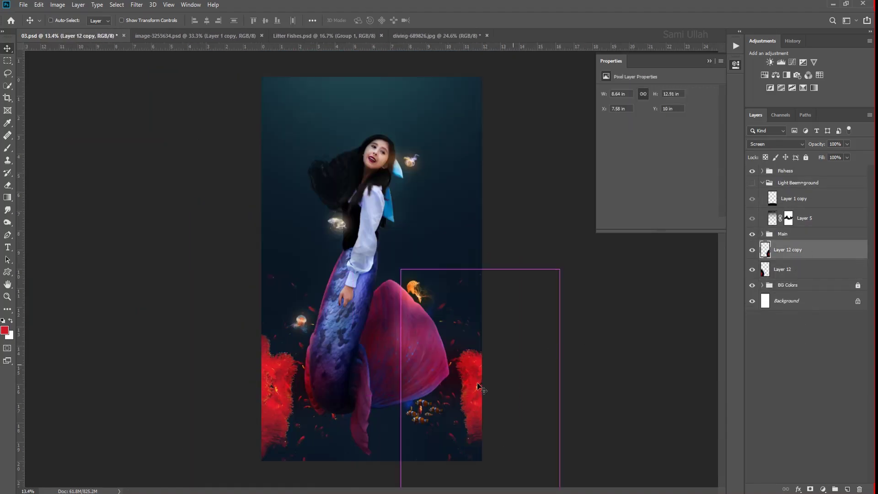
key("ctrl+t")
right_click(433, 310)
left_click(469, 406)
scroll(377, 410, "up", 5)
left_click_drag(447, 330, 447, 366)
key("Return")
key("e")
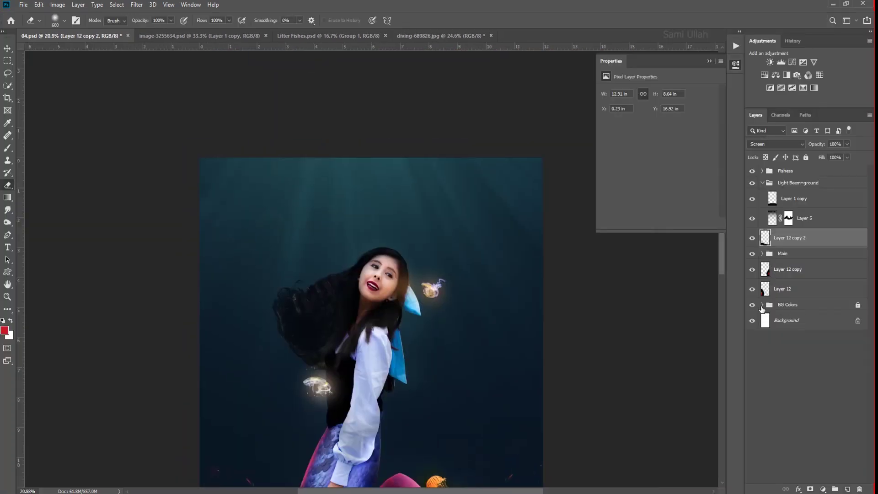
Fade coral Layer 4 to 6% and move the renamed bottom coral into Light Beem+ground.
left_click(856, 316)
left_click(847, 144)
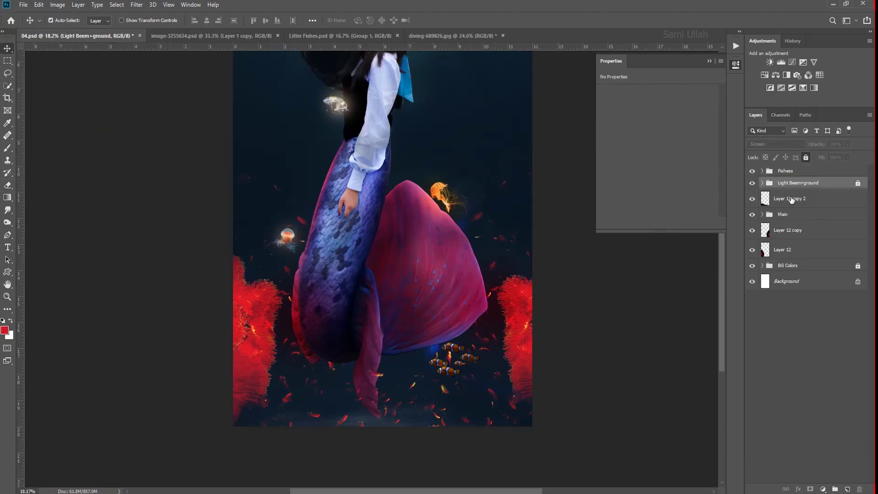
double_click(789, 198)
type("Red Ground Fishse")
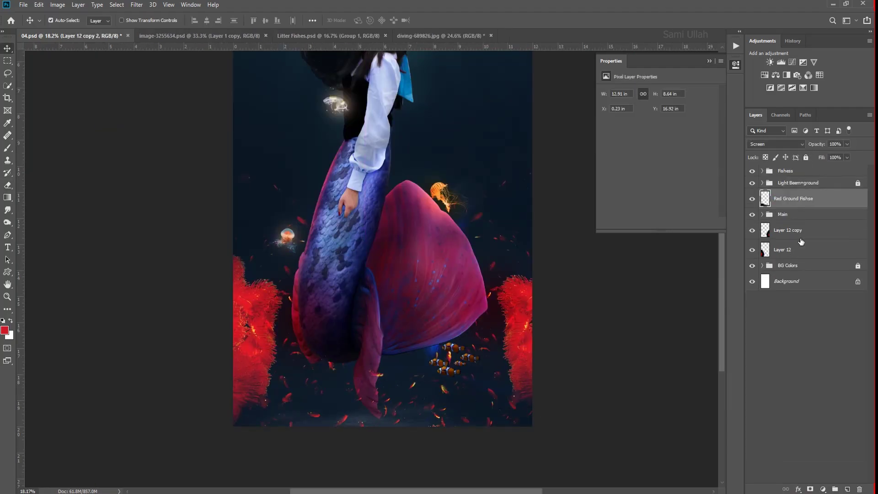
left_click_drag(789, 198, 766, 185)
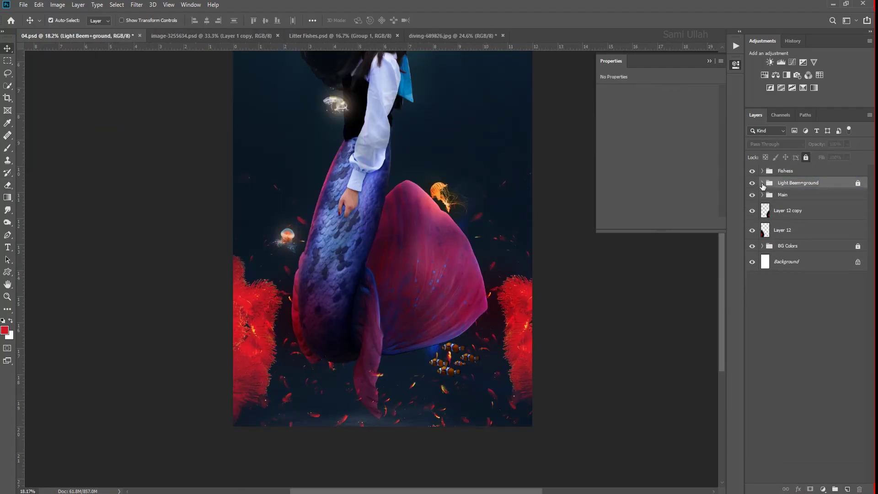
Group the two coral layers and name the group 'Red Fishses'.
key("ctrl+g")
double_click(787, 206)
type("Red Fishses")
key("Return")
Group Curves 5 with Little Fishes inside the Fishess group and transform the group.
left_click(762, 171)
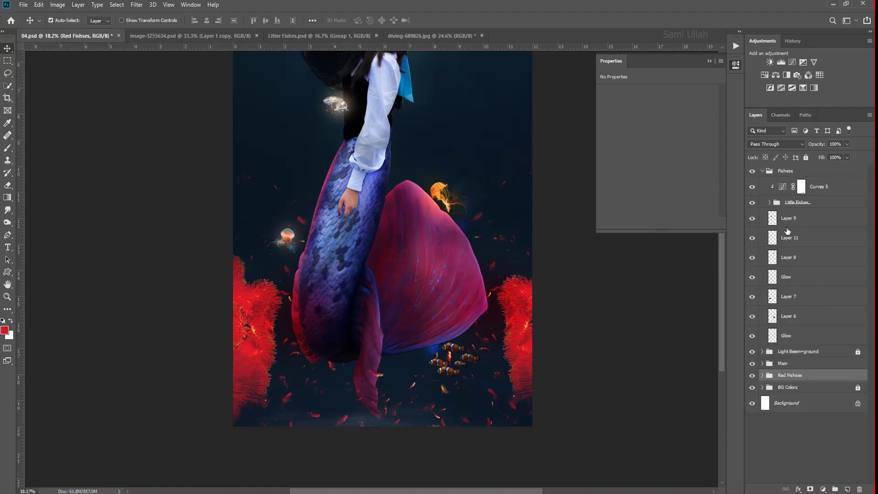
left_click(769, 203)
left_click(795, 186, "shift")
key("ctrl+g")
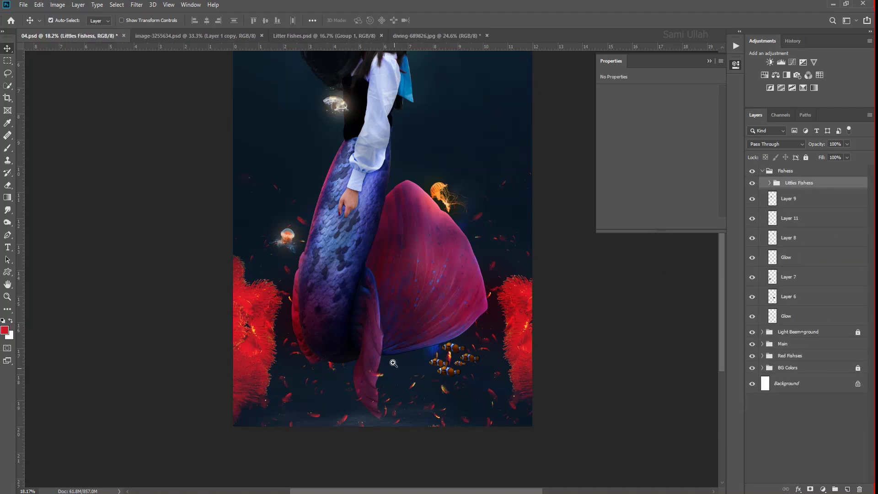
scroll(393, 363, "down", 2)
key("ctrl+t")
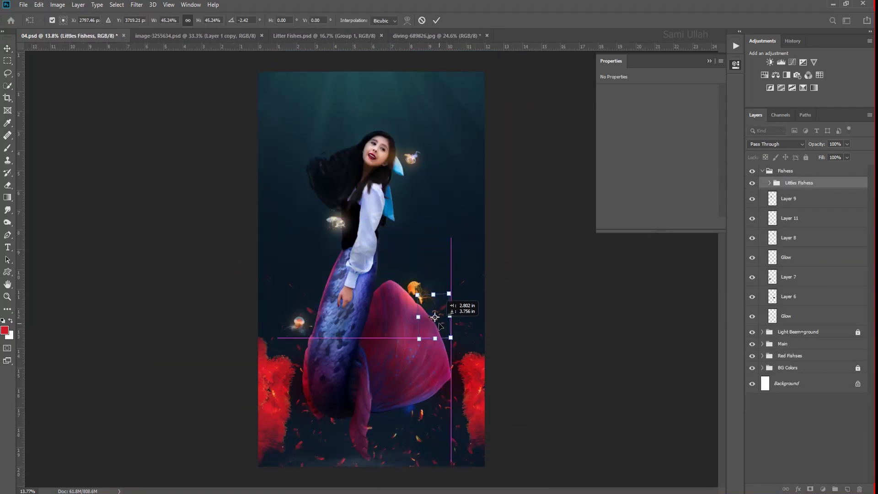
key("Return")
scroll(372, 352, "up", 2)
scroll(593, 379, "down", 3)
scroll(368, 169, "up", 4)
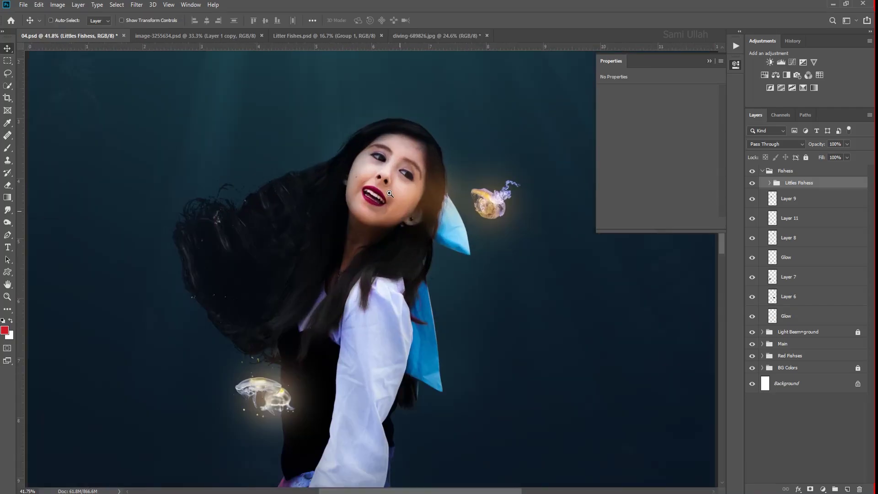
Add a Color Balance clipped to the Girl layer with midtones -13, +2, +25.
scroll(369, 169, "down", 2)
left_click(761, 170)
left_click(762, 194)
left_click(818, 249)
left_click(820, 325)
left_click(823, 489)
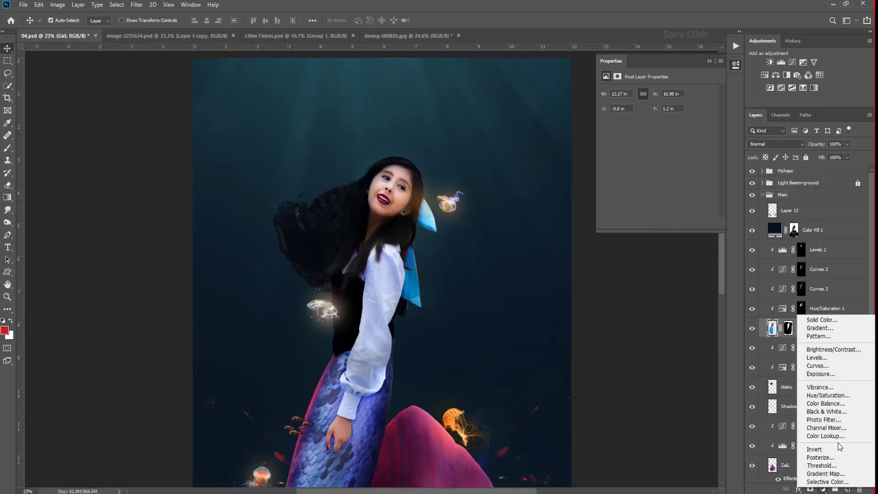
left_click(818, 418)
left_click_drag(637, 113, 639, 113)
left_click_drag(645, 129, 656, 145)
scroll(577, 329, "down", 1)
scroll(543, 324, "up", 3)
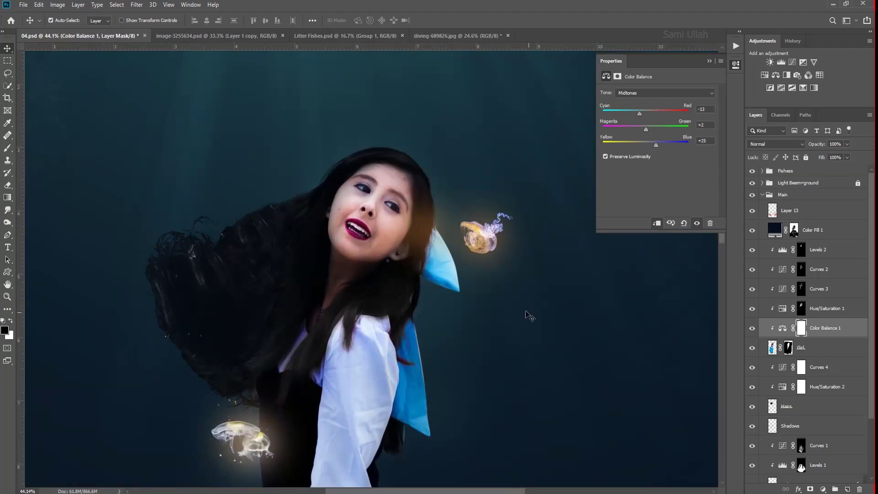
scroll(543, 324, "down", 4)
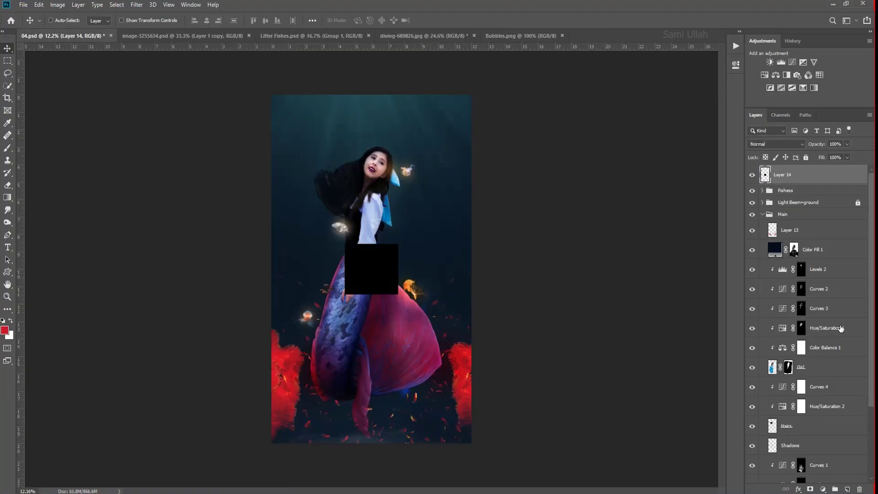
Duplicate the Screen light layer and gather the bubble copies into Group 1.
key("Return")
key("ctrl+j")
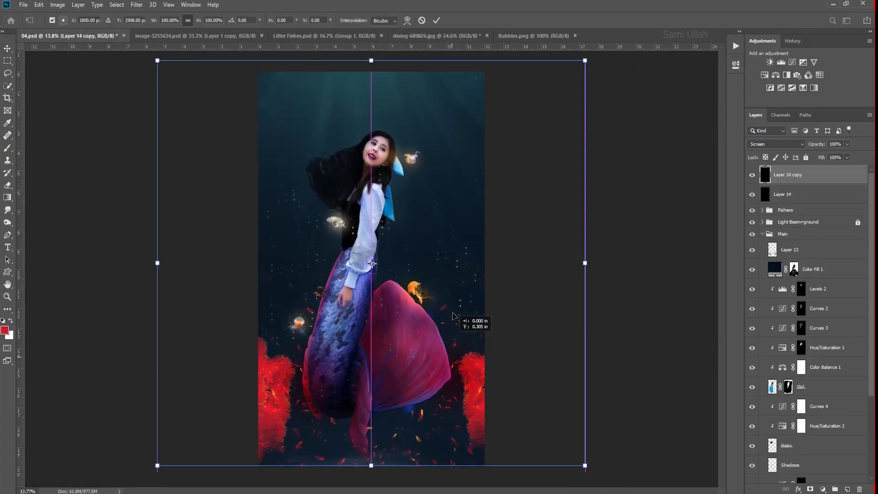
scroll(379, 212, "down", 2)
scroll(379, 212, "up", 4)
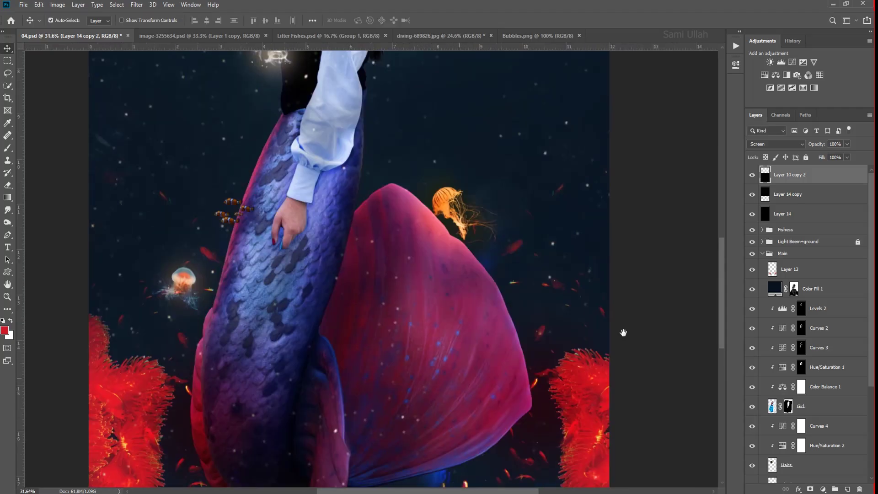
key("ctrl+g")
double_click(787, 170)
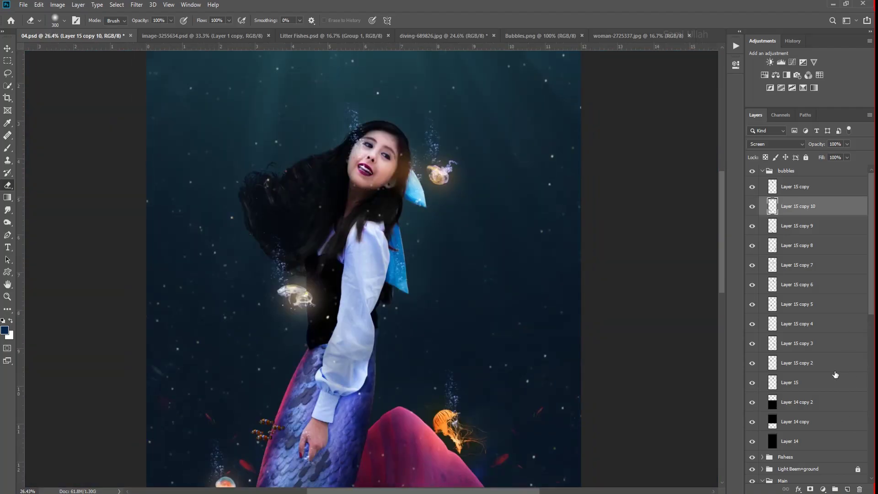
left_click(835, 374, "shift")
key("ctrl+g")
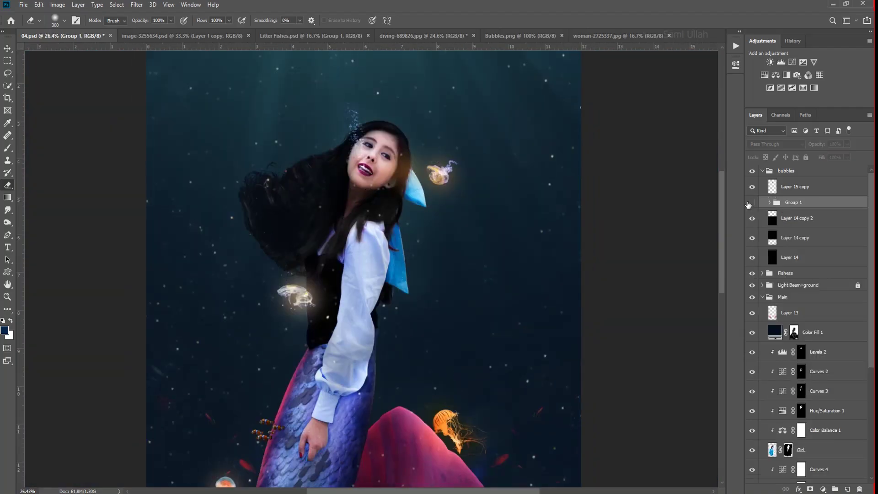
Name the bubble group Bubbles On Fishes and add a Curves adjustment to paint onto the girl.
double_click(794, 183)
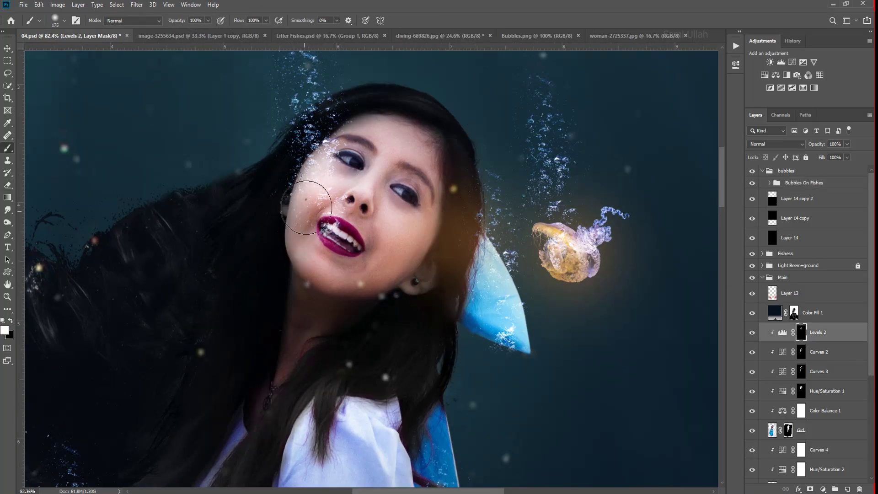
key("ctrl+0")
left_click(824, 488)
left_click_drag(711, 117, 696, 137)
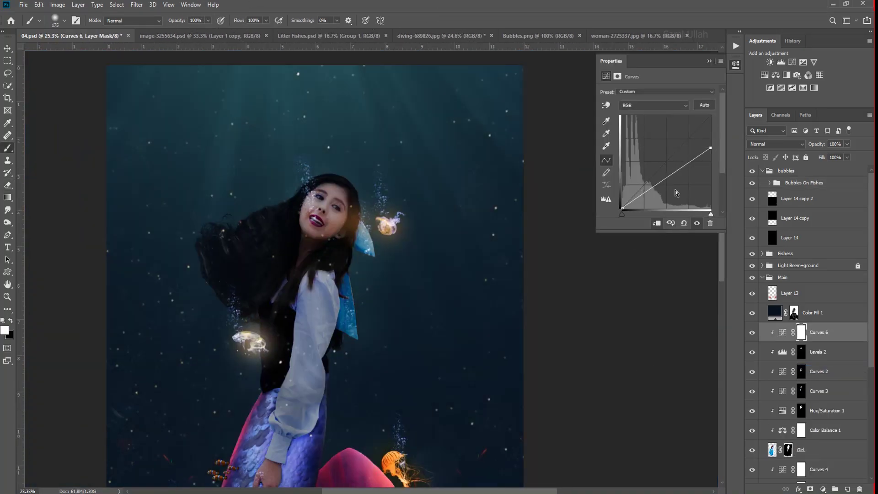
key("ctrl+0")
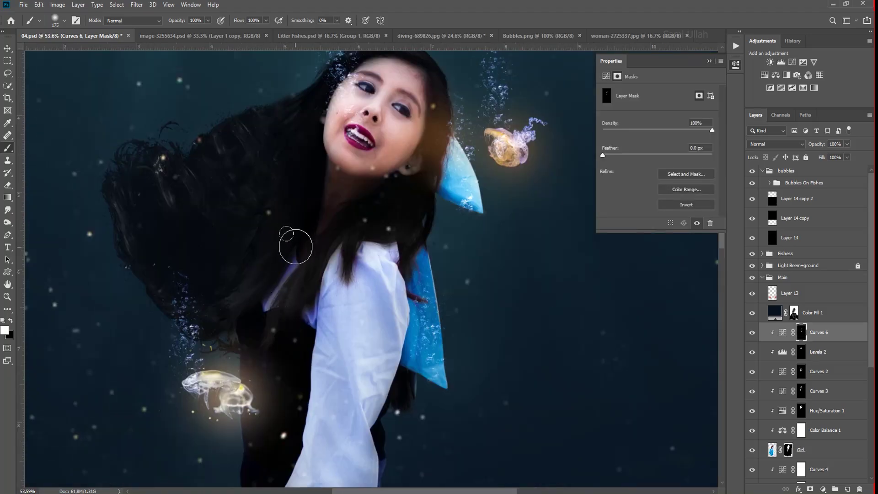
key("x")
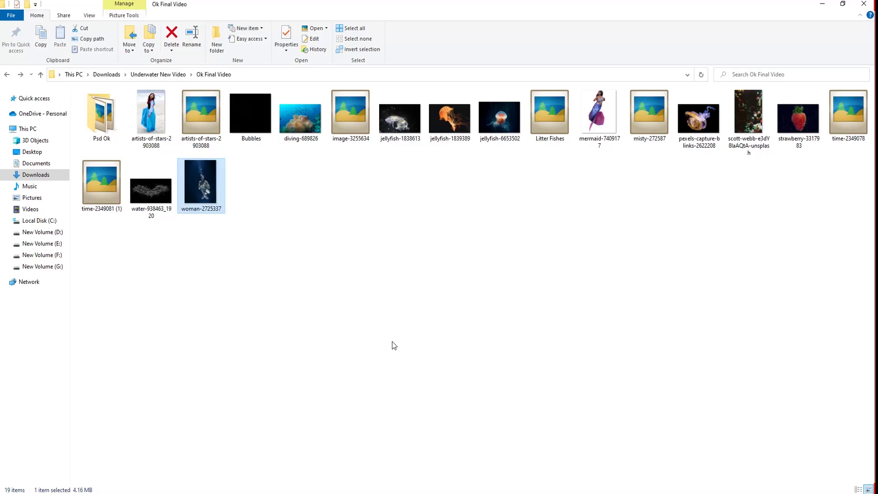
Paste the whole water image into 04.psd in Screen mode and erase its edges around the arm.
key("ctrl+a")
key("ctrl+c")
key("ctrl+v")
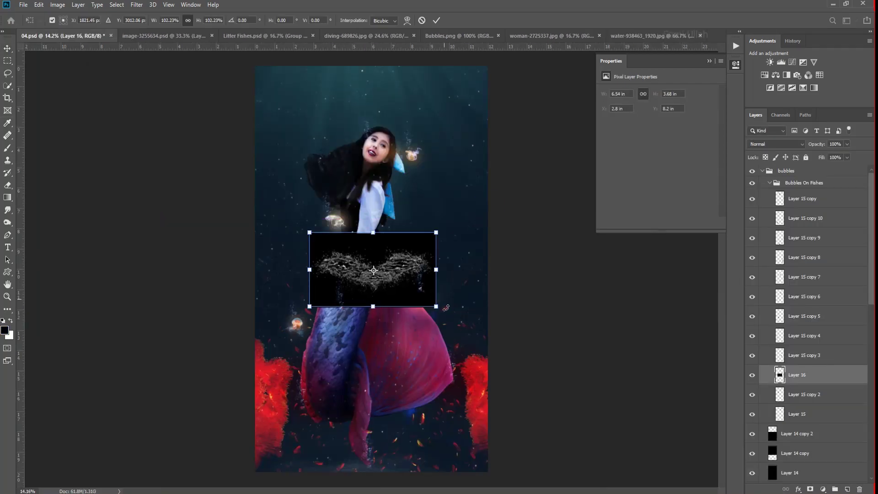
key("shift+alt+s")
scroll(291, 136, "up", 3)
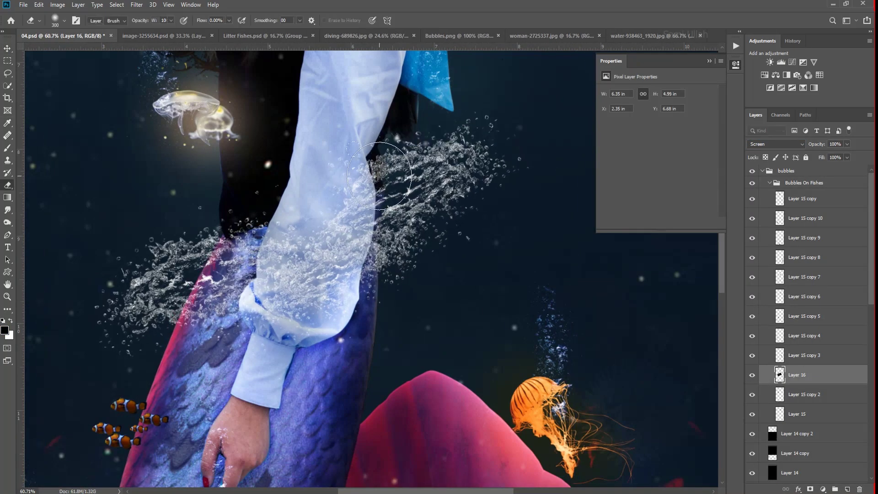
key("e")
scroll(291, 135, "up", 3)
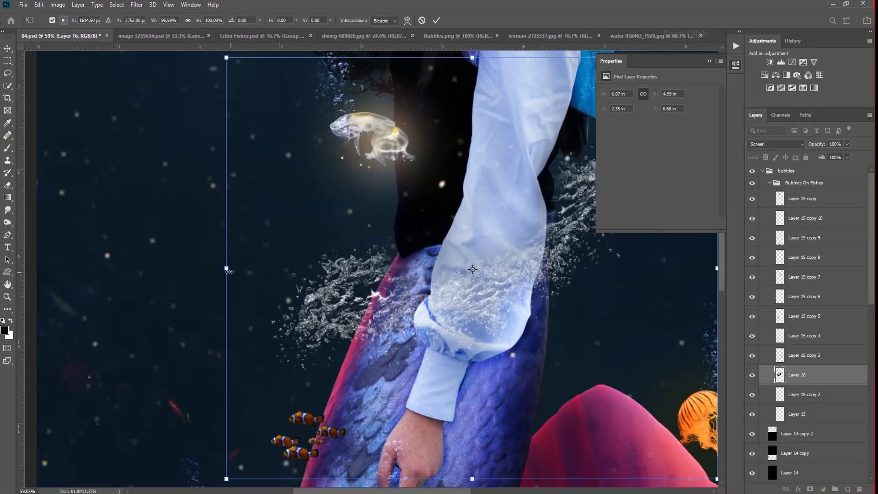
scroll(397, 339, "down", 5)
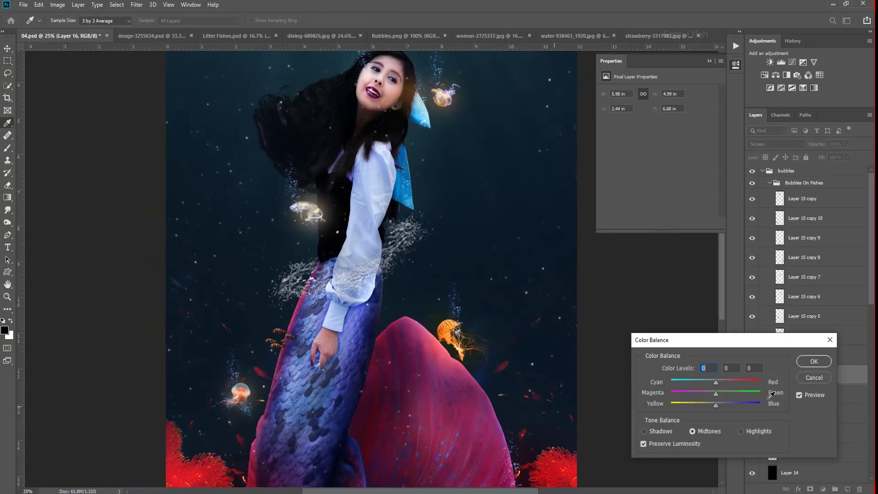
Set Layer 17 to Screen blending and move it up below Layer 15 copy.
left_click(776, 144)
left_click(773, 215)
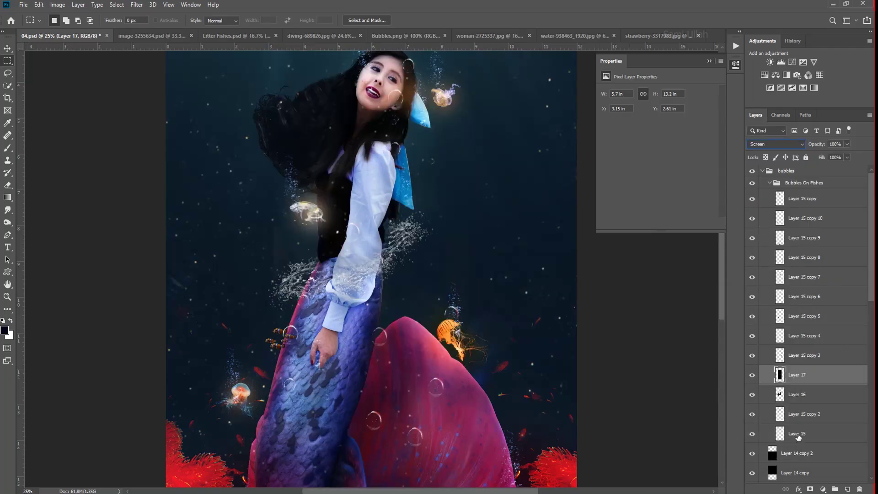
left_click_drag(797, 375, 797, 210)
left_click(770, 222)
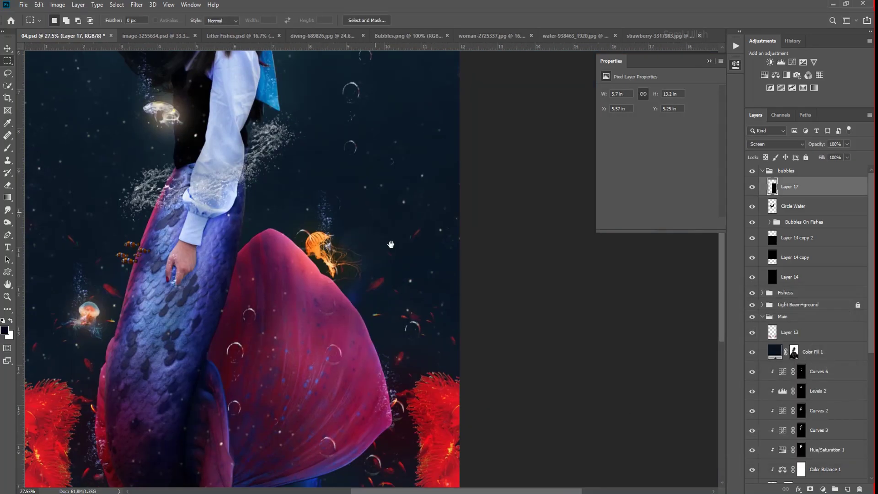
Resize the large bubble layer and place several duplicated copies around the mermaid.
key("ctrl+t")
key("Return")
key("ctrl+j")
key("ctrl+j")
key("m")
scroll(474, 383, "up", 5)
scroll(386, 366, "down", 3)
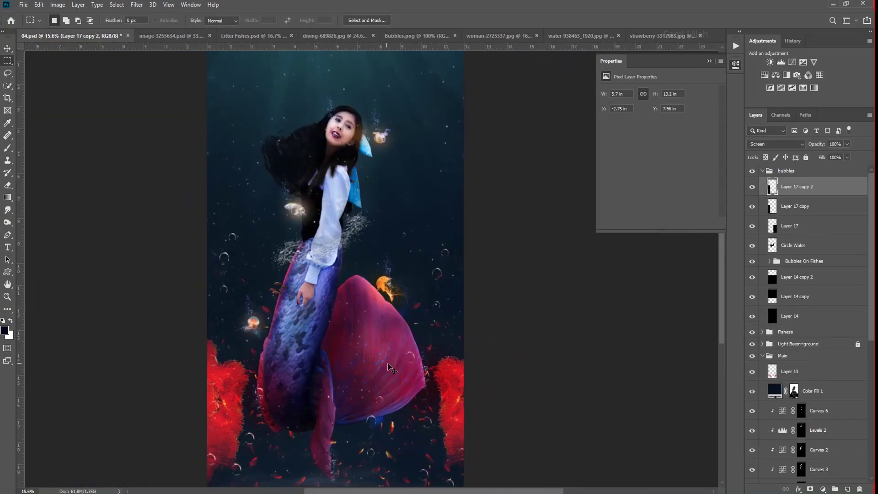
key("Return")
key("ctrl+j")
scroll(344, 228, "up", 5)
scroll(344, 228, "down", 4)
key("ctrl+t")
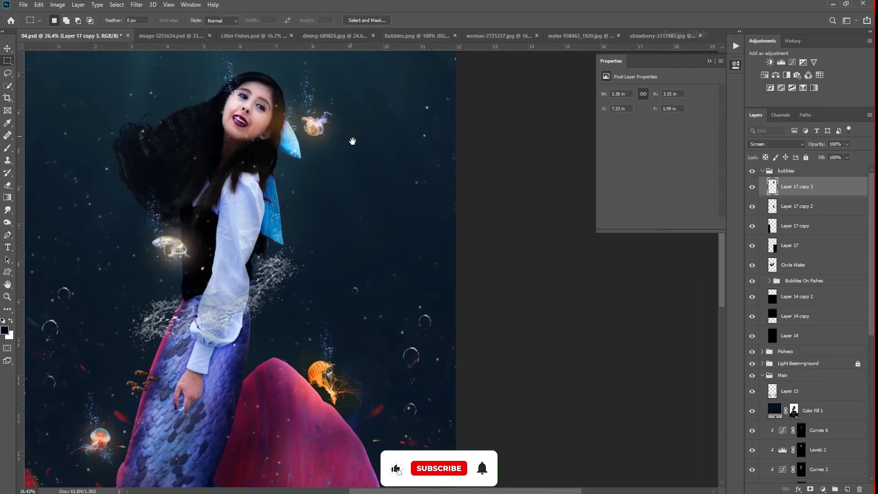
scroll(423, 346, "up", 2)
key("Return")
scroll(423, 346, "up", 2)
scroll(422, 345, "down", 3)
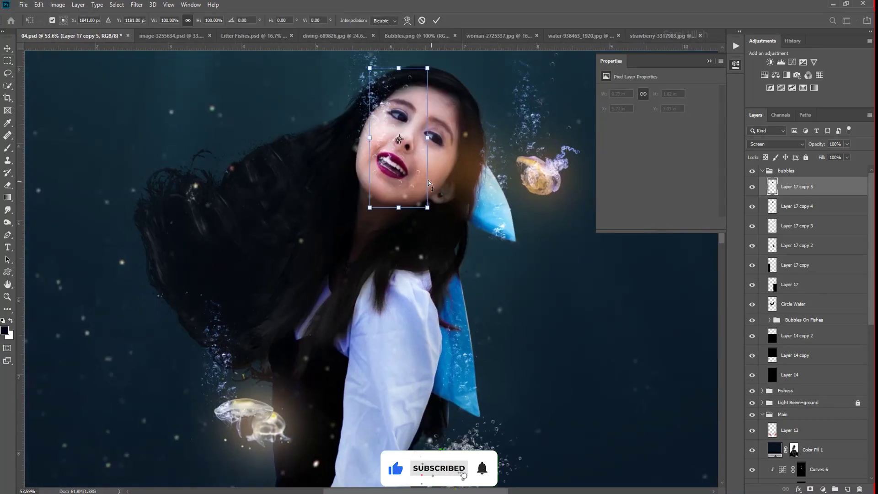
key("ctrl+j")
key("ctrl+j")
key("ctrl+j")
key("m")
scroll(286, 308, "up", 2)
Add more large bubble copies near the coral and around the tail.
key("ctrl+j")
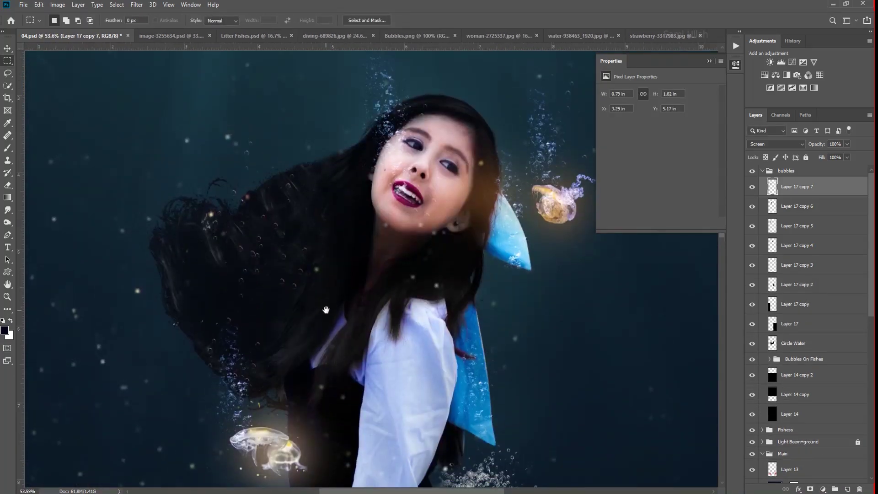
scroll(317, 325, "up", 3)
key("Tab")
key("ctrl+j")
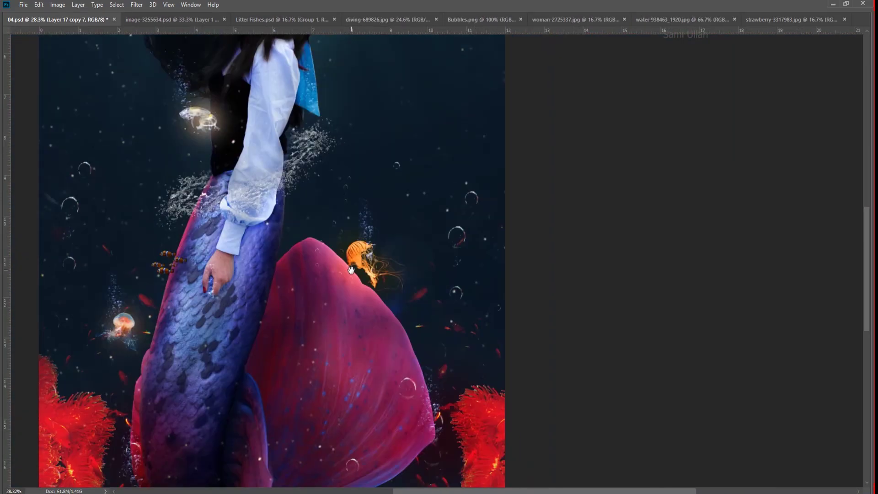
scroll(397, 189, "down", 6)
key("ctrl+t")
scroll(547, 412, "up", 5)
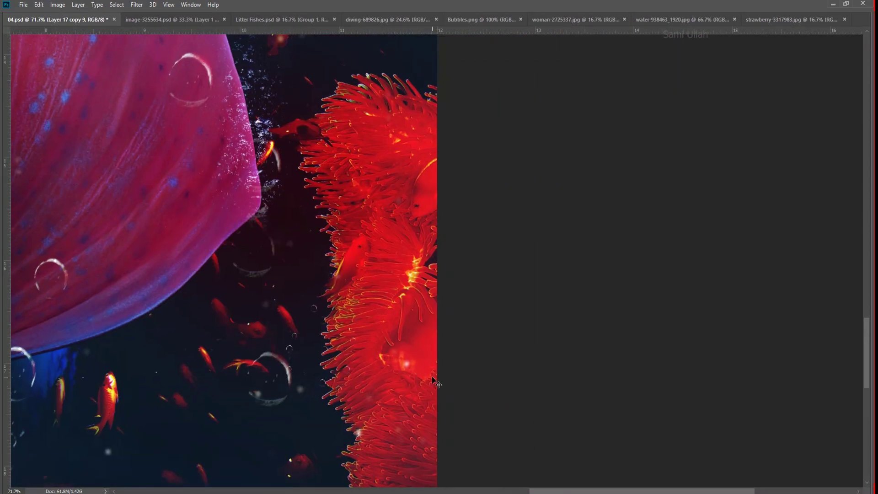
key("ctrl+j")
key("ctrl+j")
scroll(374, 123, "down", 4)
scroll(323, 325, "up", 3)
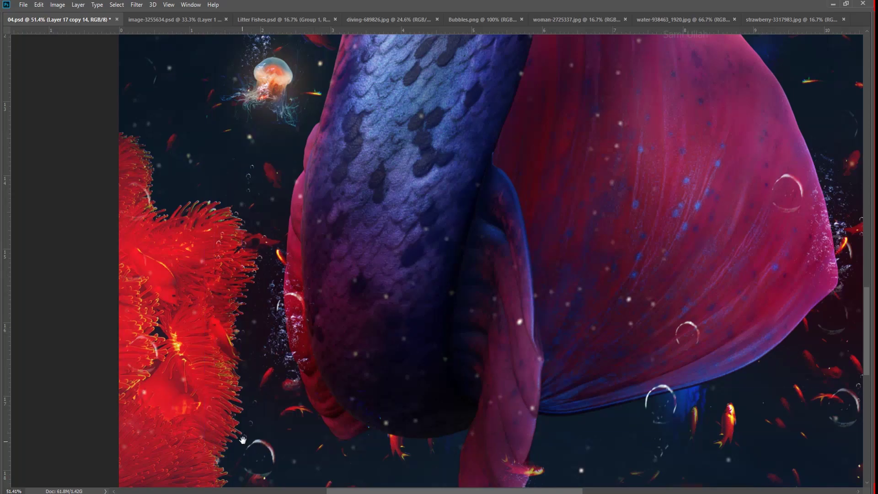
key("ctrl+j")
key("ctrl+j")
key("ctrl+j")
scroll(493, 390, "down", 3)
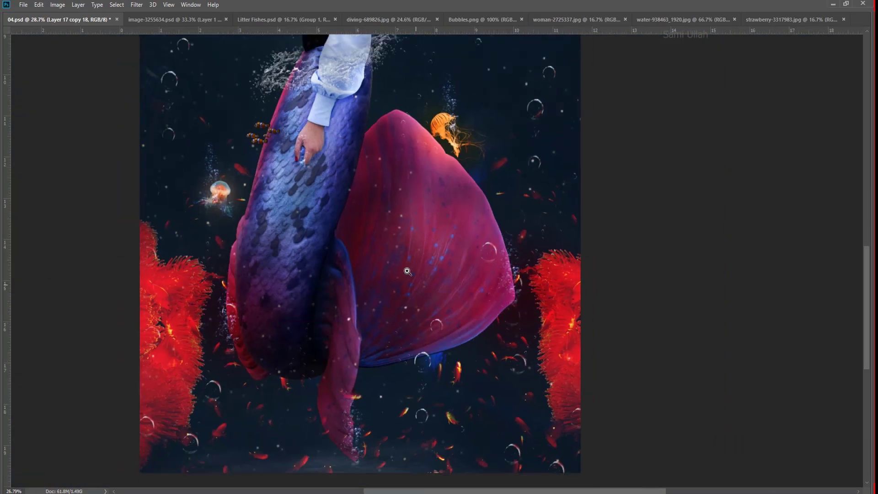
Group the large bubble copies and name the group Large Bubbles.
key("Tab")
scroll(419, 289, "down", 3)
key("ctrl+g")
key("Return")
key("Tab")
scroll(465, 321, "up", 3)
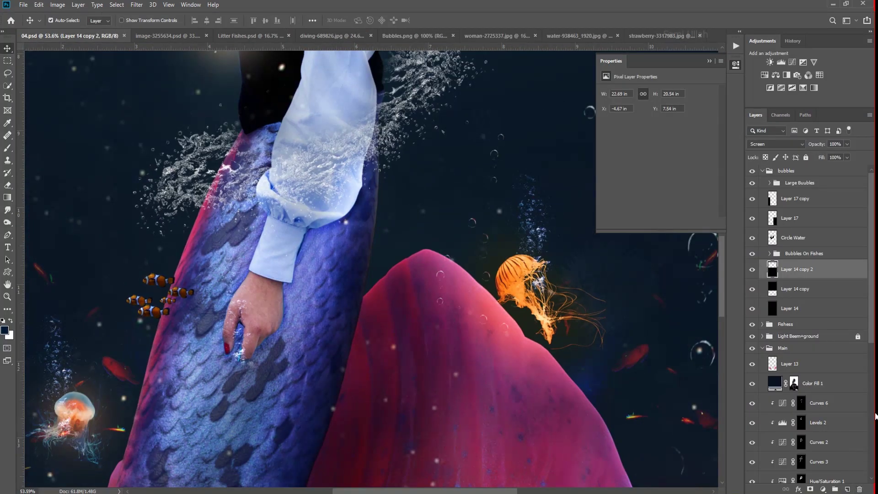
Add a Hue/Saturation adjustment clipped to the tail, tweak it, and invert its mask.
scroll(805, 412, "down", 5)
left_click(819, 372)
left_click(823, 489)
left_click(837, 359)
left_click_drag(689, 147, 667, 130)
key("ctrl+i")
Brush the tail adjustment back onto the pink fin's edge.
key("b")
scroll(391, 267, "up", 5)
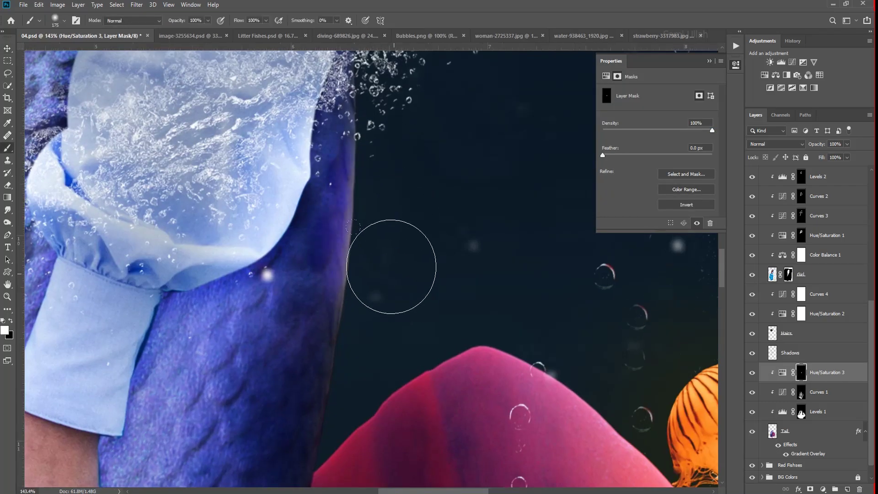
scroll(370, 198, "down", 4)
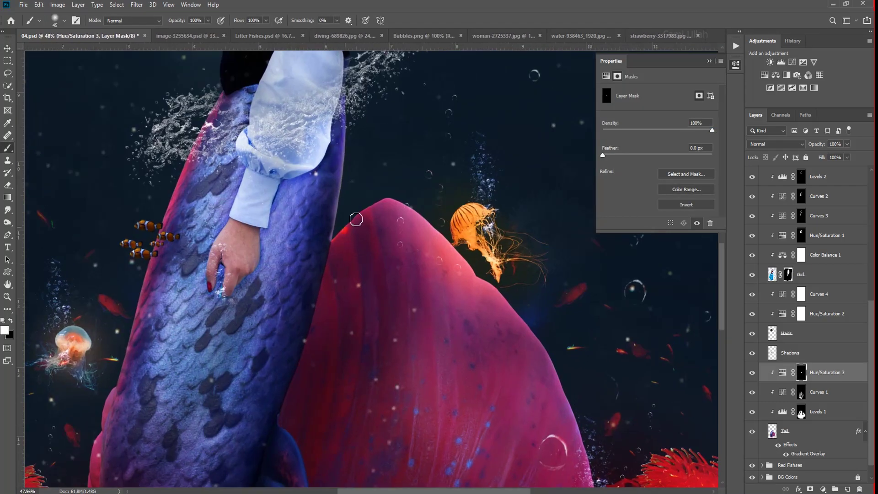
scroll(466, 254, "down", 3)
scroll(457, 370, "up", 4)
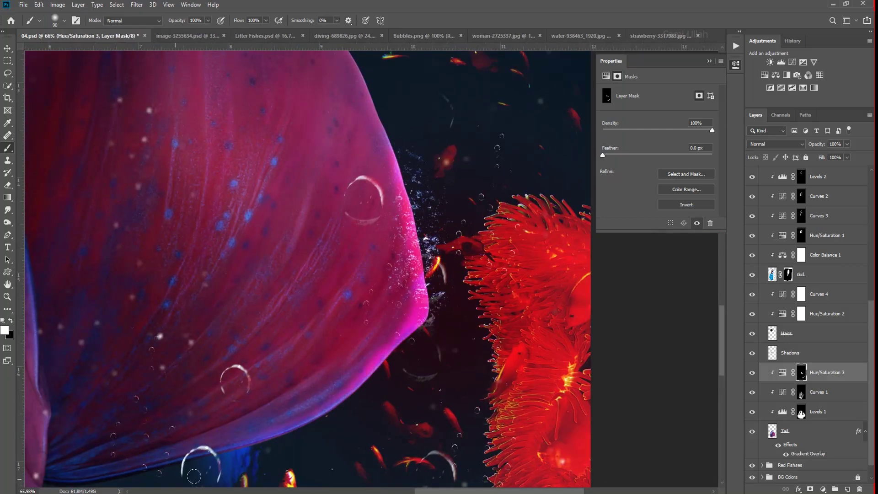
scroll(355, 380, "down", 4)
scroll(328, 367, "up", 3)
scroll(320, 112, "down", 2)
scroll(398, 427, "down", 2)
scroll(397, 411, "up", 3)
scroll(405, 353, "down", 3)
scroll(405, 352, "up", 4)
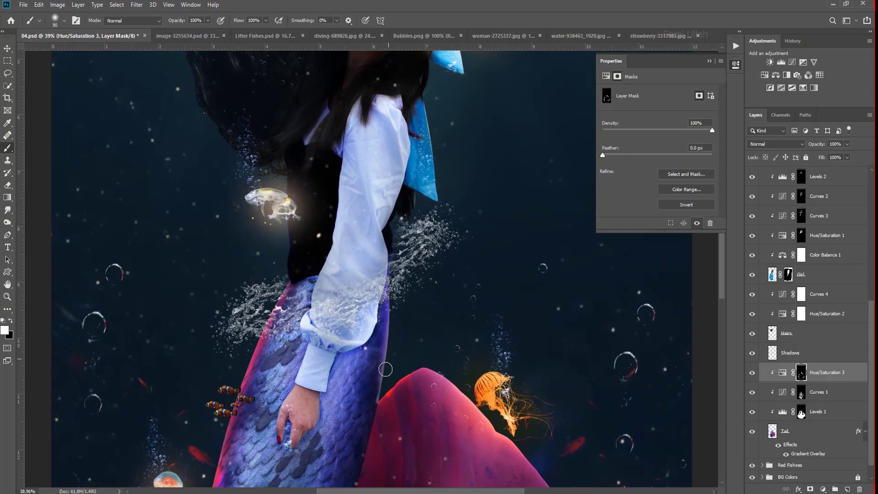
scroll(399, 337, "down", 1)
scroll(606, 382, "down", 2)
scroll(436, 457, "down", 1)
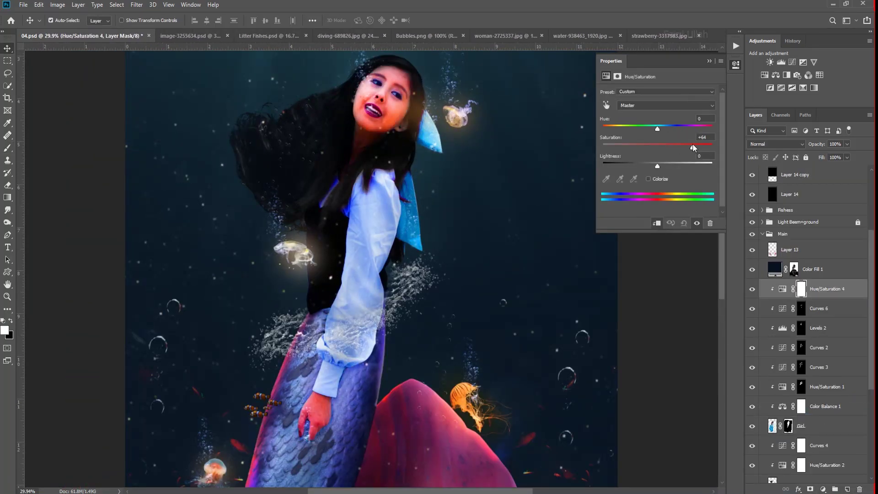
Raise the Hue/Saturation saturation to +68 and lightness to +19, and invert its mask.
left_click_drag(694, 147, 694, 147)
left_click_drag(657, 166, 668, 167)
key("ctrl+i")
key("b")
scroll(437, 187, "up", 3)
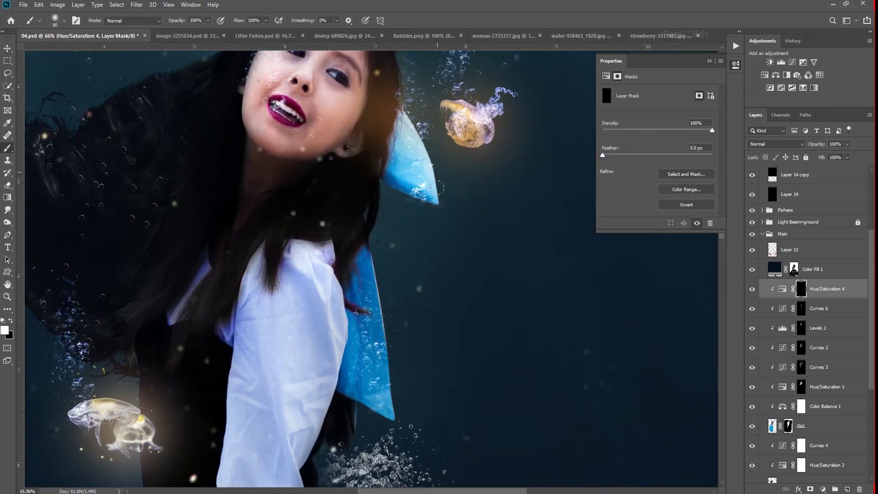
key("x")
Paint the adjustment back onto the girl's face and body, then select Hue/Saturation 3.
left_click_drag(394, 386, 365, 228)
scroll(366, 265, "down", 5)
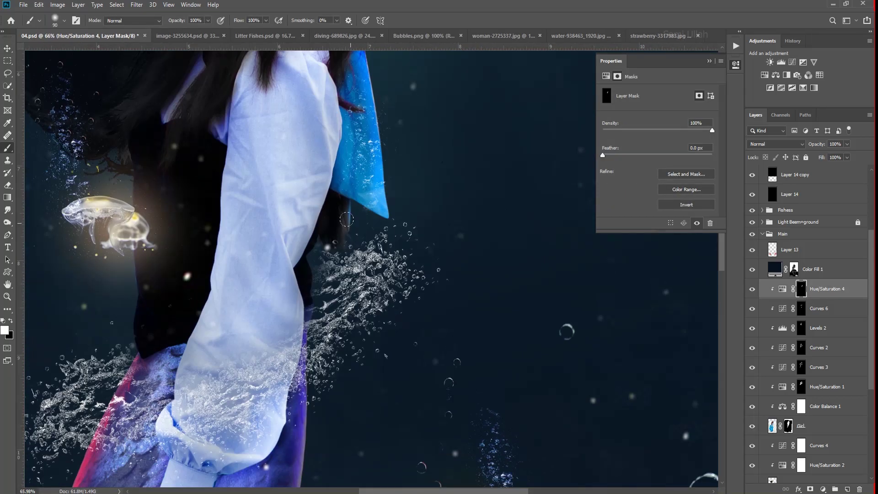
scroll(321, 228, "down", 3)
scroll(324, 199, "up", 3)
left_click_drag(339, 297, 323, 199)
scroll(324, 199, "down", 5)
scroll(343, 220, "up", 3)
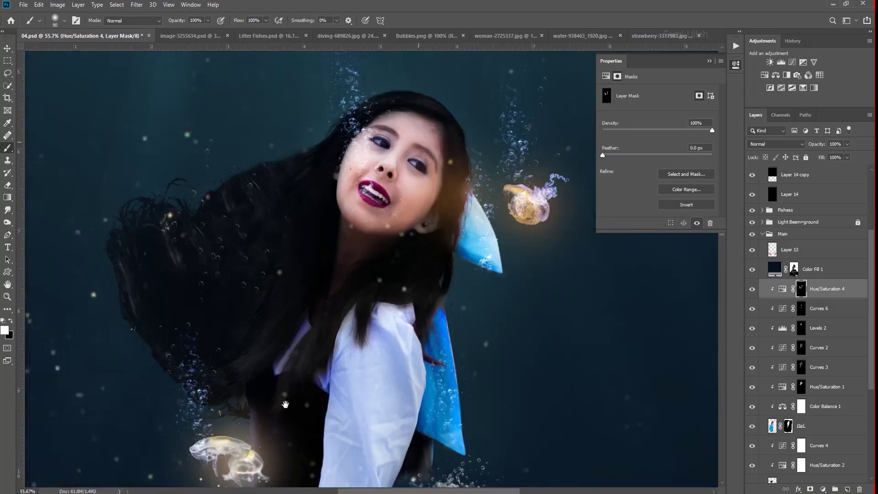
scroll(356, 243, "up", 1)
key("x")
scroll(362, 253, "down", 2)
scroll(362, 252, "up", 3)
key("x")
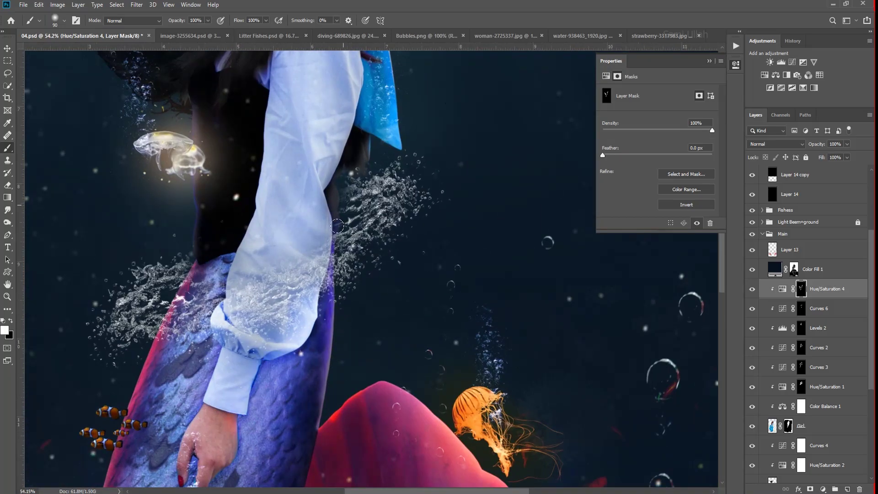
scroll(484, 380, "down", 6)
scroll(372, 257, "up", 1)
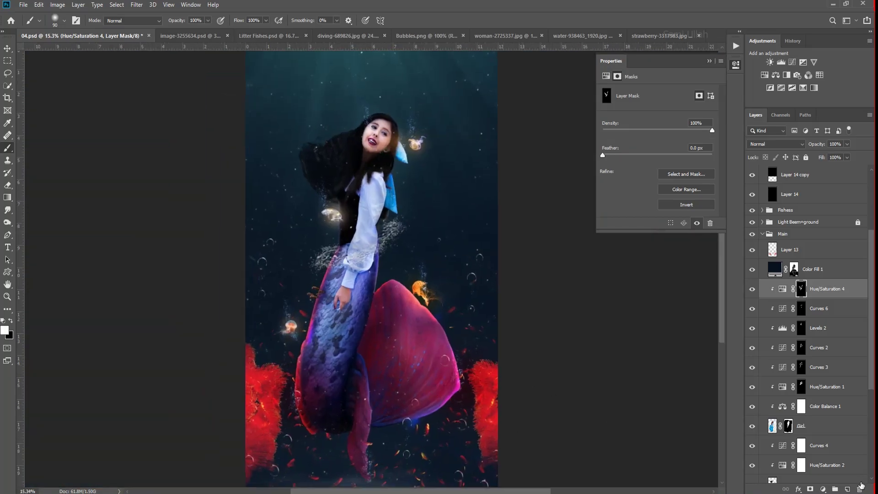
scroll(863, 384, "down", 2)
scroll(830, 438, "down", 2)
left_click(823, 385)
Add a new empty Layer 18 set to Soft Light blending.
left_click(847, 489)
left_click(776, 144)
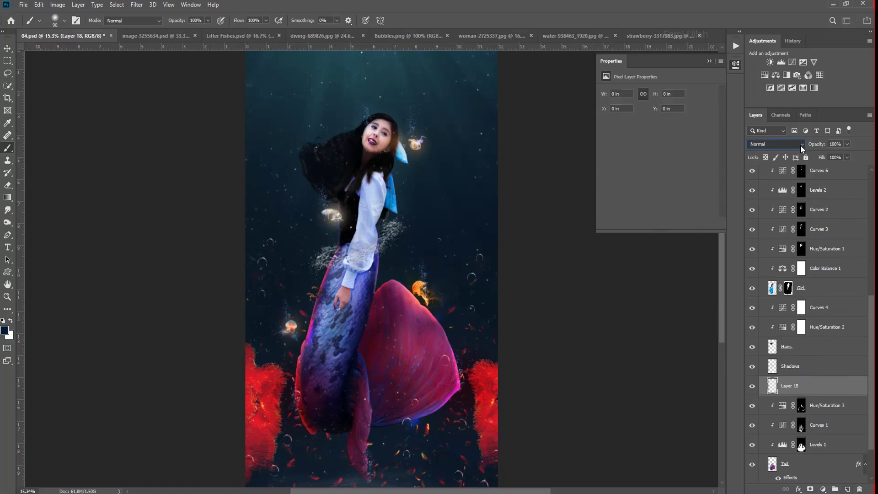
left_click(773, 262)
Reveal light rays across the top of the scene in the Color Fill 1 mask at 100% flow.
scroll(366, 336, "up", 2)
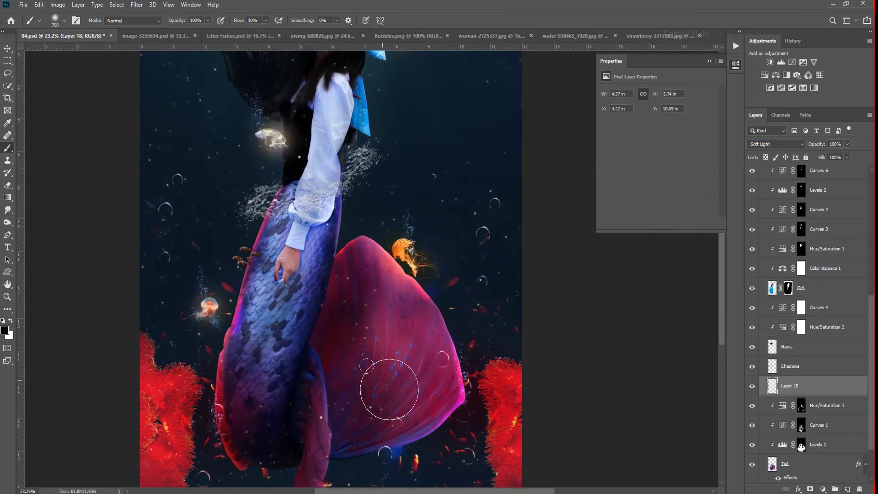
scroll(389, 389, "up", 2)
scroll(451, 417, "up", 2)
scroll(344, 314, "up", 2)
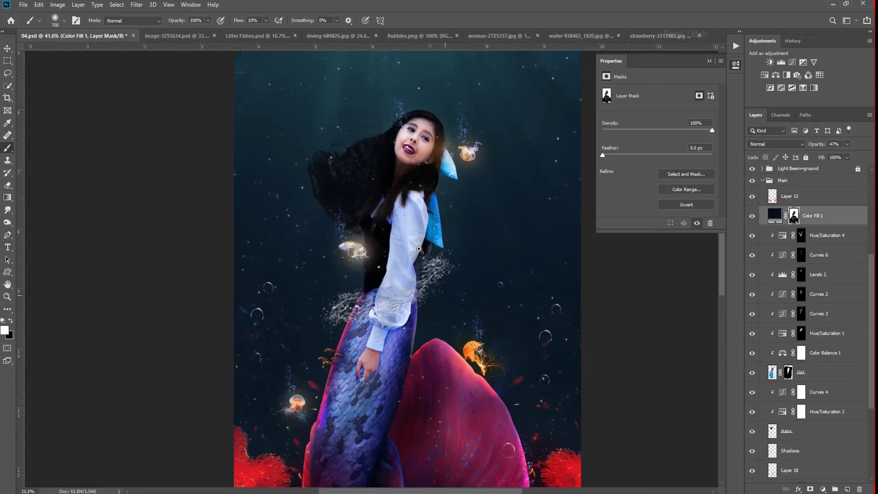
scroll(419, 249, "down", 1)
scroll(402, 206, "down", 4)
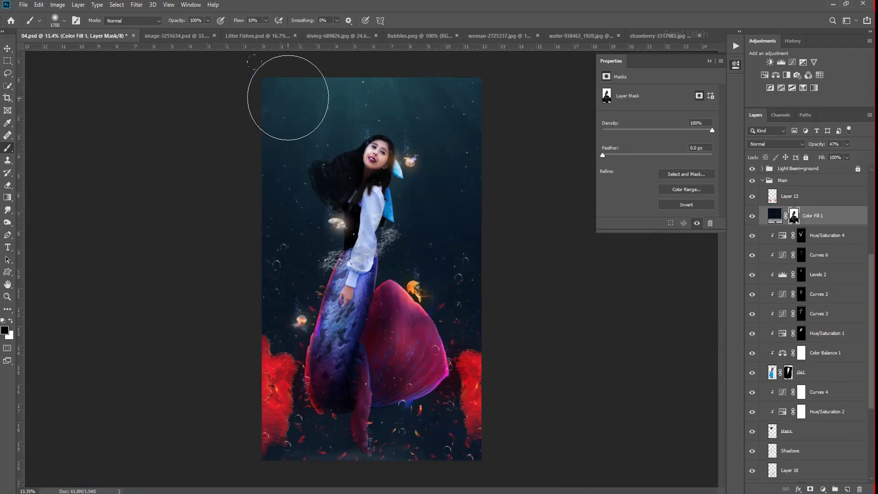
left_click_drag(288, 97, 439, 101)
key("shift+0")
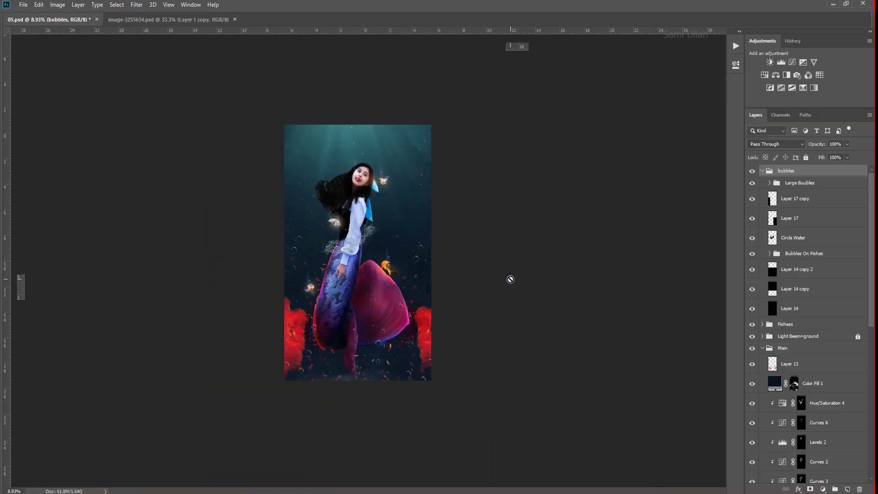
Lower Layer 14 copy to 37% opacity and hide Layer 14.
left_click_drag(825, 157, 822, 156)
scroll(462, 254, "up", 2)
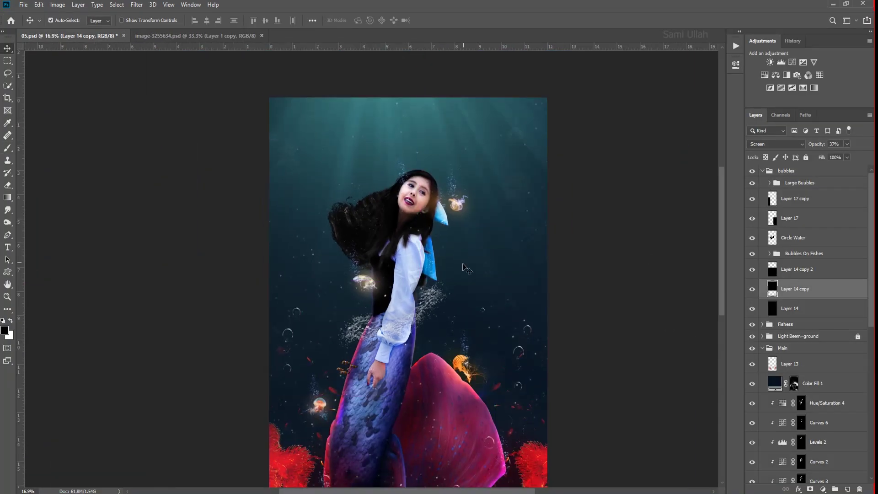
left_click(752, 308)
key("ctrl+minus")
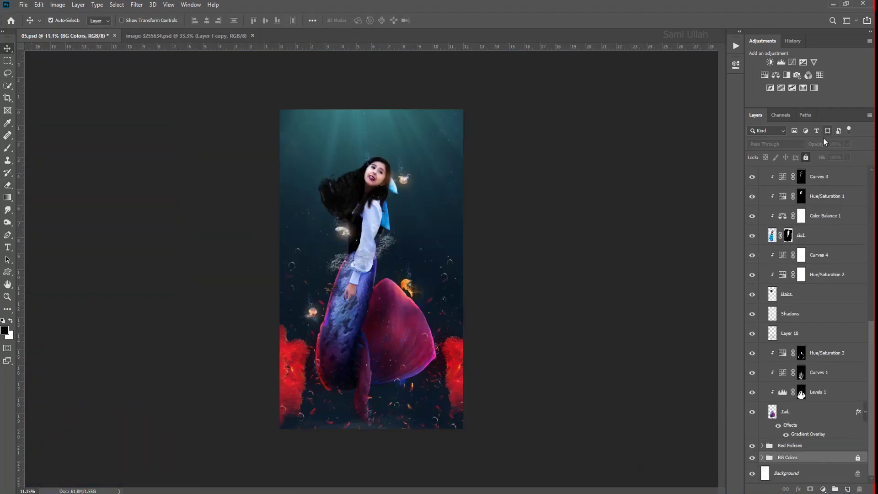
Enlarge the light-ray Layer 19 to about 139% in the Light Beem+ground group.
scroll(805, 297, "up", 2)
scroll(804, 297, "up", 2)
scroll(805, 297, "up", 2)
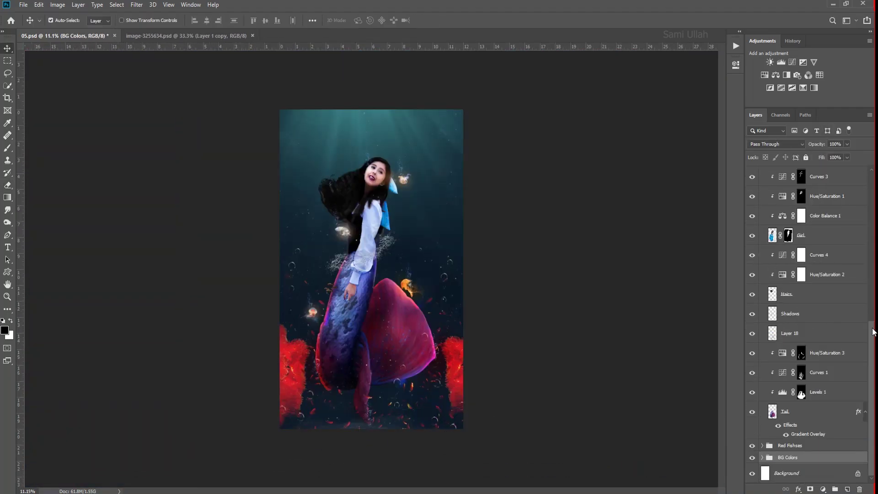
scroll(765, 198, "up", 2)
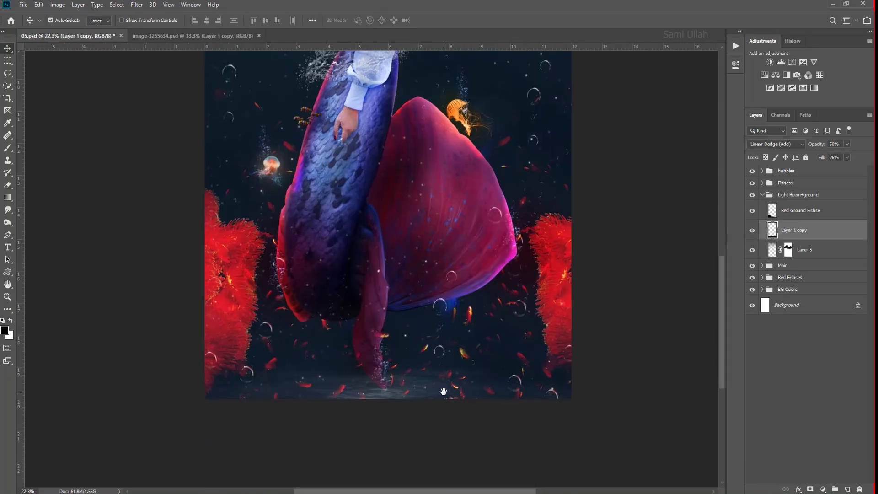
left_click(794, 211)
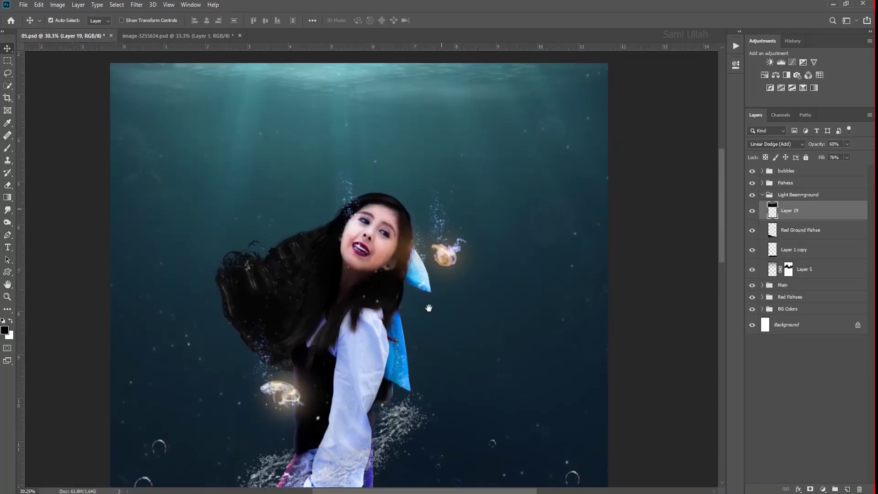
left_click_drag(558, 235, 561, 220)
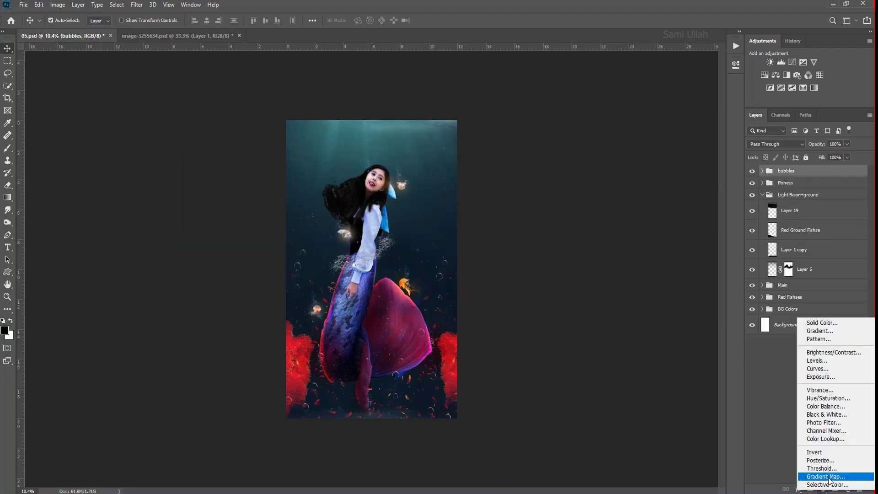
Add a Black & White check layer and a Curves adjustment, then hide the grayscale check.
left_click(826, 415)
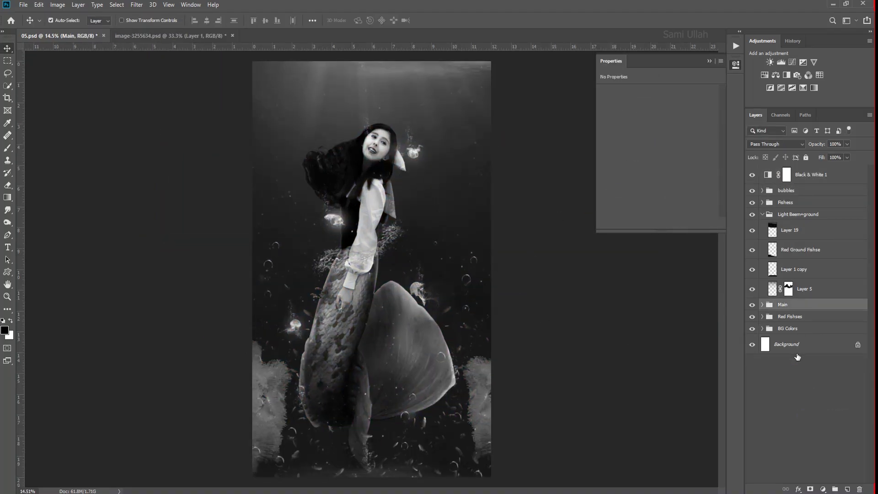
left_click(824, 489)
left_click(800, 373)
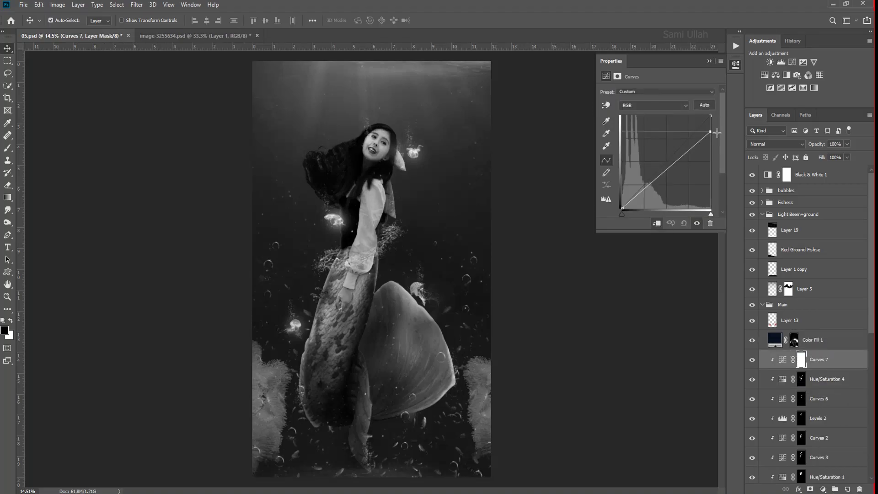
left_click(762, 214)
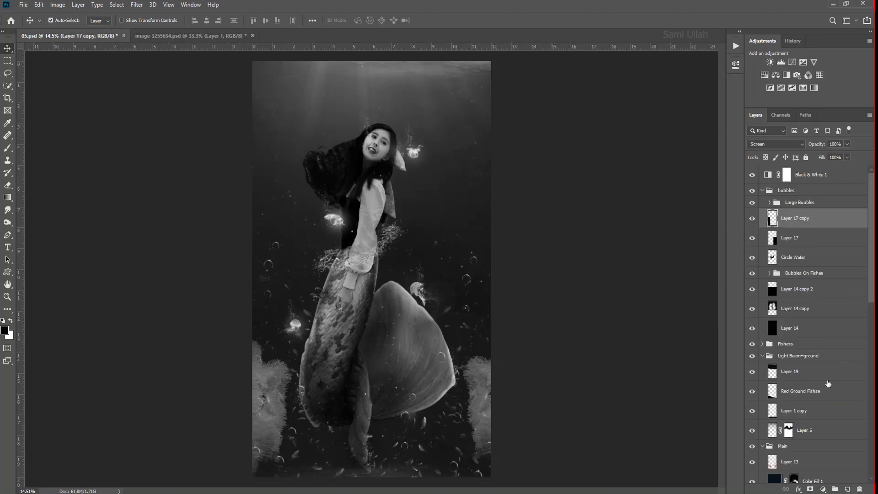
left_click(752, 174)
Paint the Curves mask to darken the mermaid.
scroll(394, 146, "up", 5)
key("b")
scroll(379, 196, "down", 10)
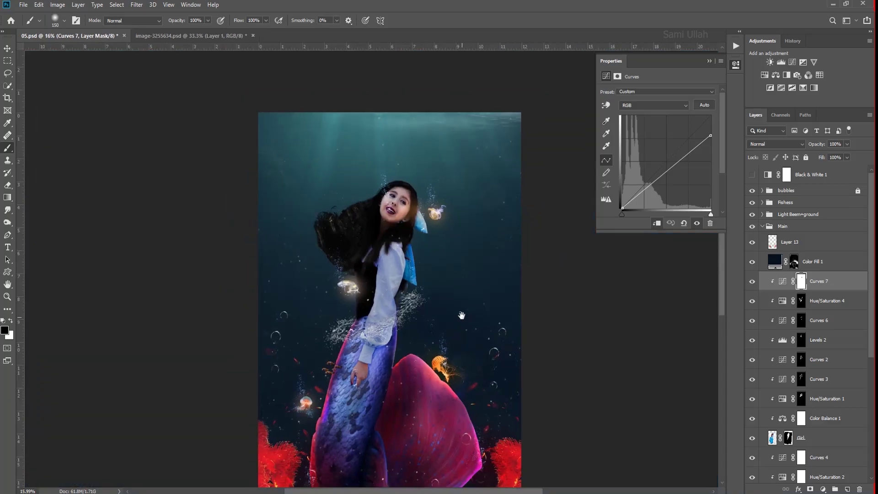
key("x")
scroll(375, 261, "up", 4)
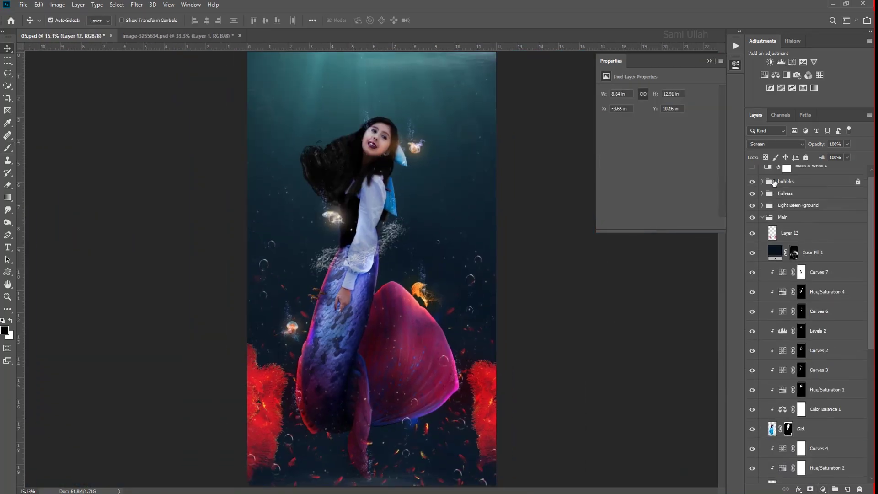
Add clipped Curves 9 to Layer 12, copy it to Layer 12 copy, and set Layer 20 to Saturation.
left_click(823, 489)
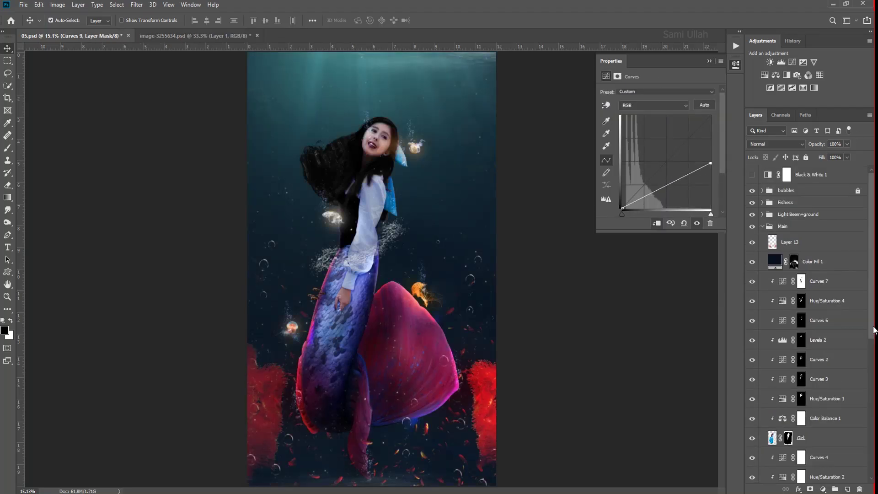
scroll(805, 330, "down", 10)
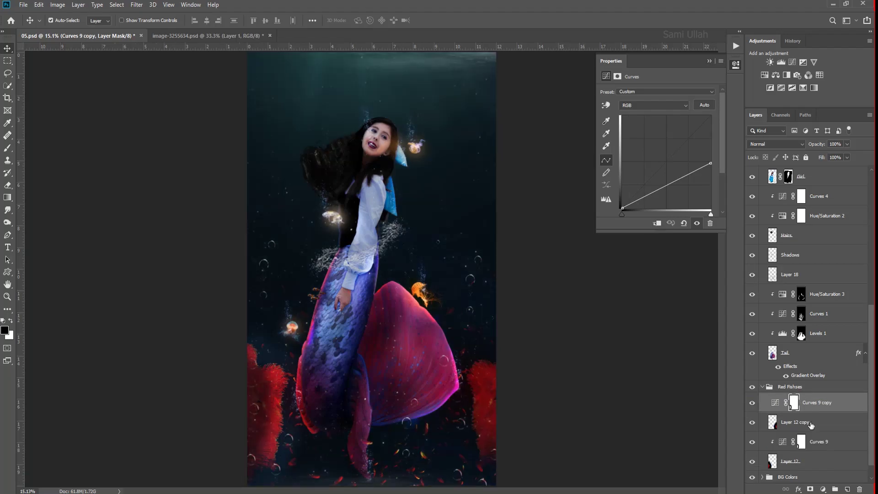
left_click_drag(785, 422, 799, 402)
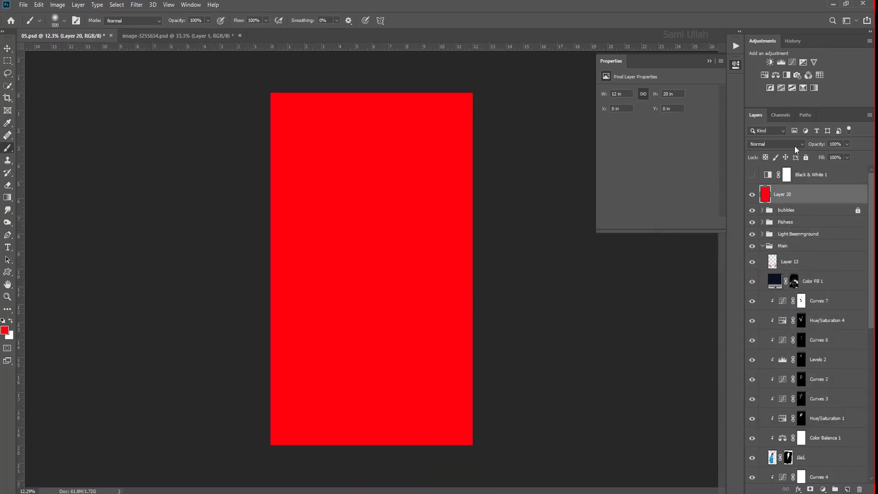
left_click(777, 144)
left_click(769, 341)
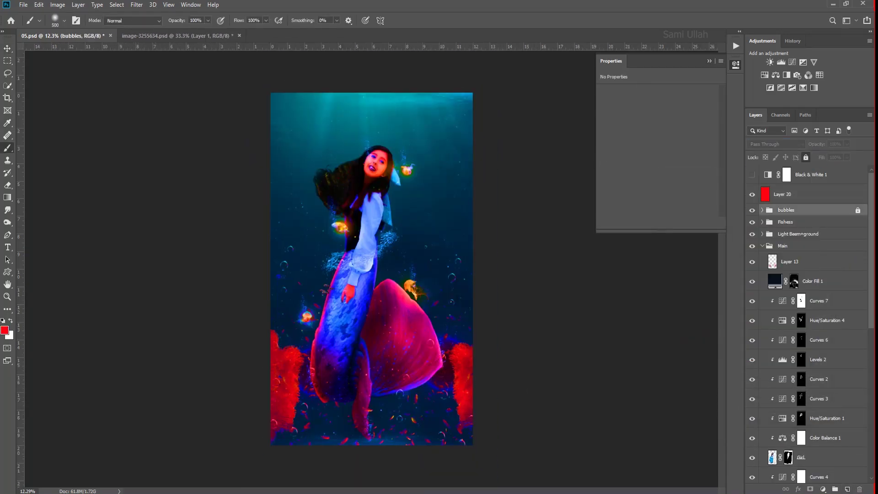
Add a Hue/Saturation adjustment cutting Reds saturation to -31, toggling it to compare.
left_click(764, 75)
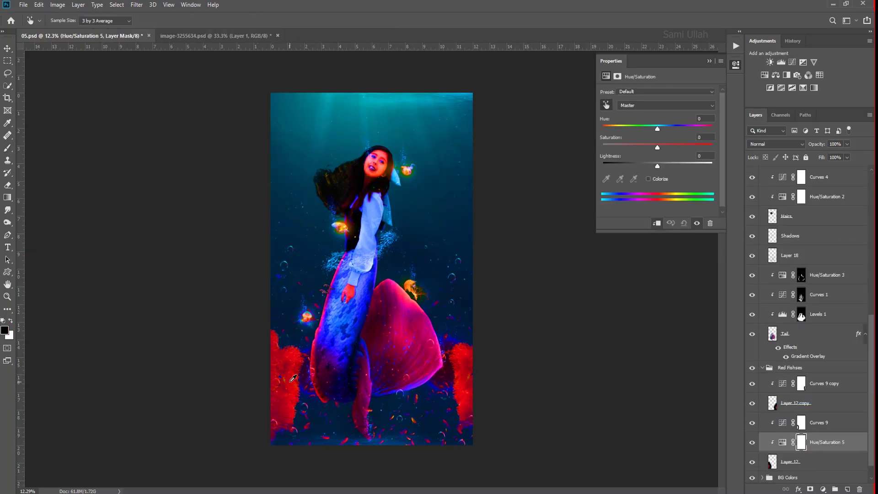
scroll(805, 320, "down", 5)
left_click(752, 197)
scroll(804, 320, "up", 4)
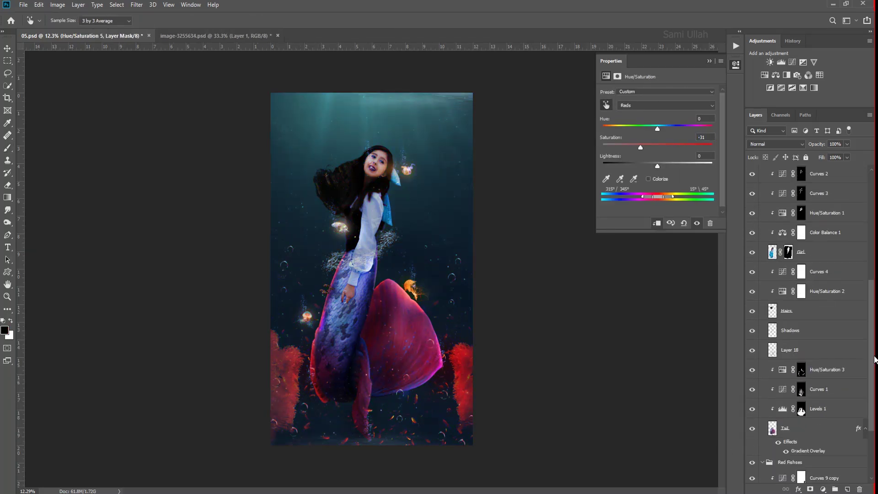
scroll(511, 296, "up", 3)
scroll(511, 297, "down", 4)
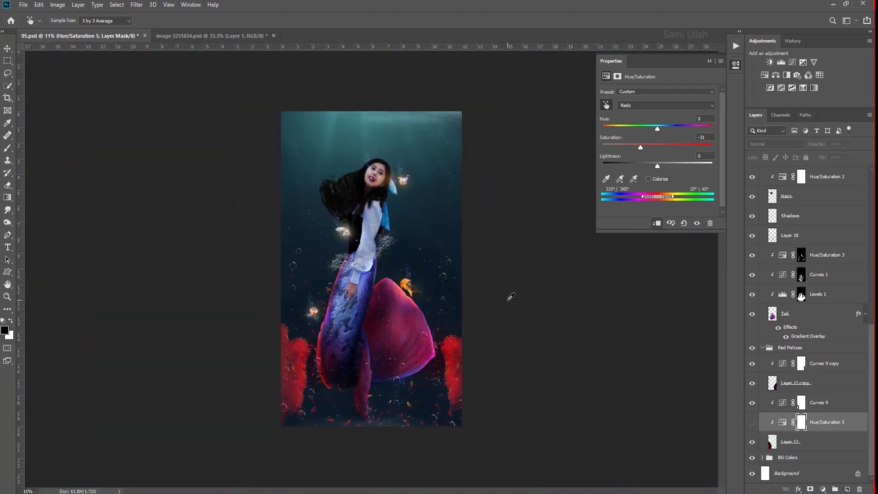
left_click(736, 64)
Delete the red Saturation-mode fill layer, Layer 20.
scroll(869, 298, "up", 8)
scroll(790, 231, "up", 5)
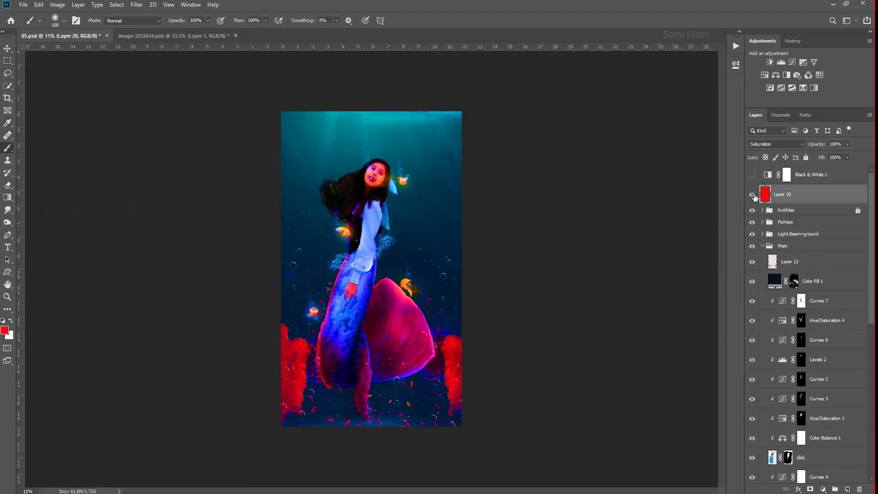
key("Delete")
left_click(752, 175)
scroll(325, 384, "up", 4)
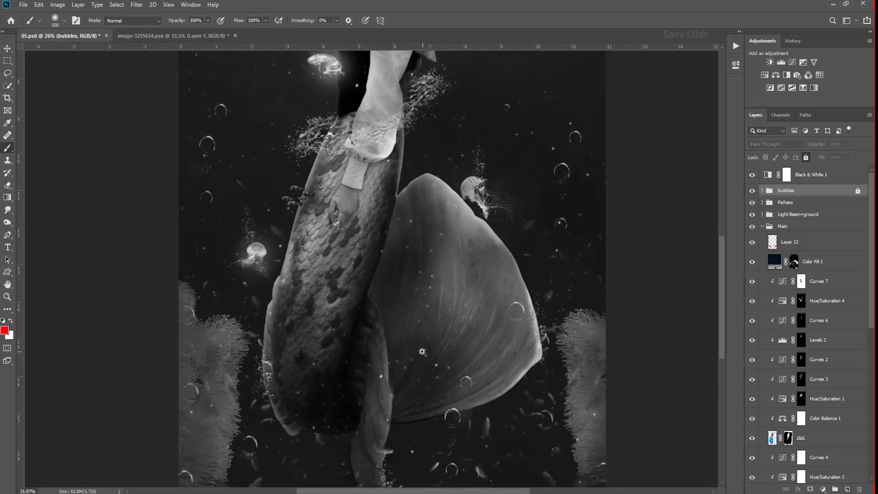
scroll(325, 385, "down", 2)
Expand the bubbles group and apply Curves to a bubble layer.
left_click(762, 190)
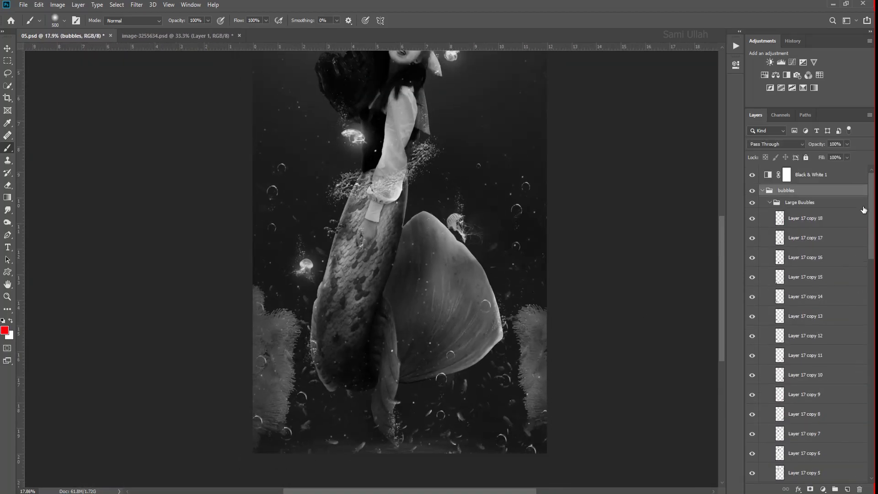
scroll(805, 274, "down", 5)
left_click(800, 324)
key("ctrl+m")
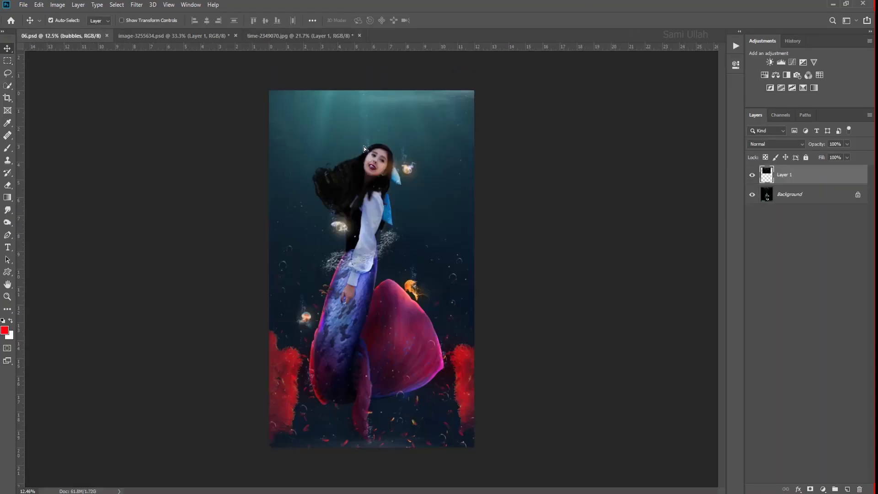
Apply Levels to the pasted bubbles and group the three Layer 20 layers together.
key("ctrl+l")
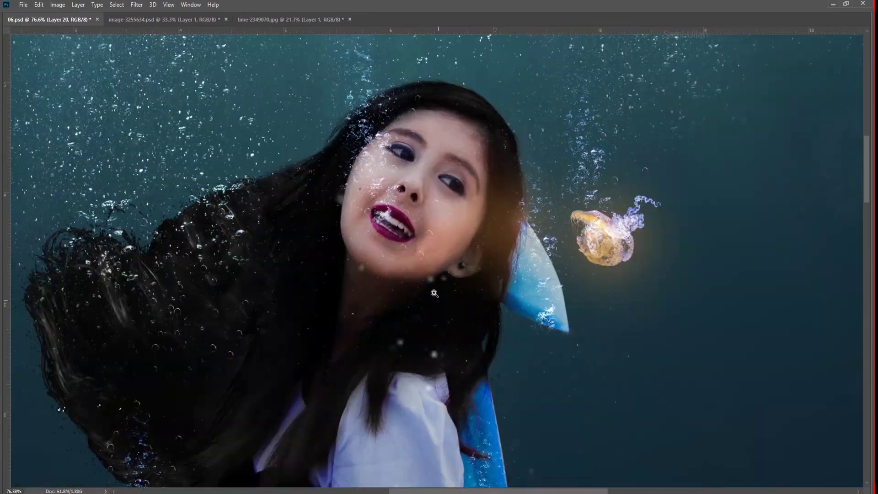
key("ctrl+g")
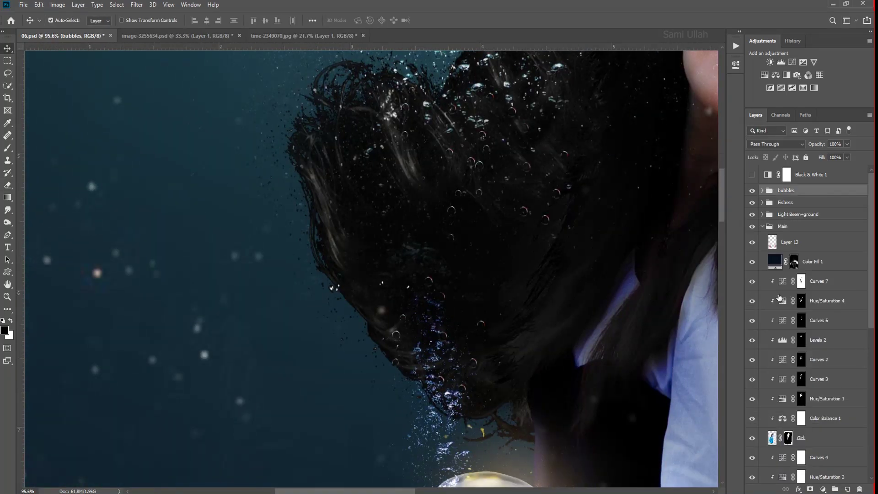
scroll(780, 297, "down", 5)
left_click(787, 343)
key("e")
scroll(408, 413, "up", 2)
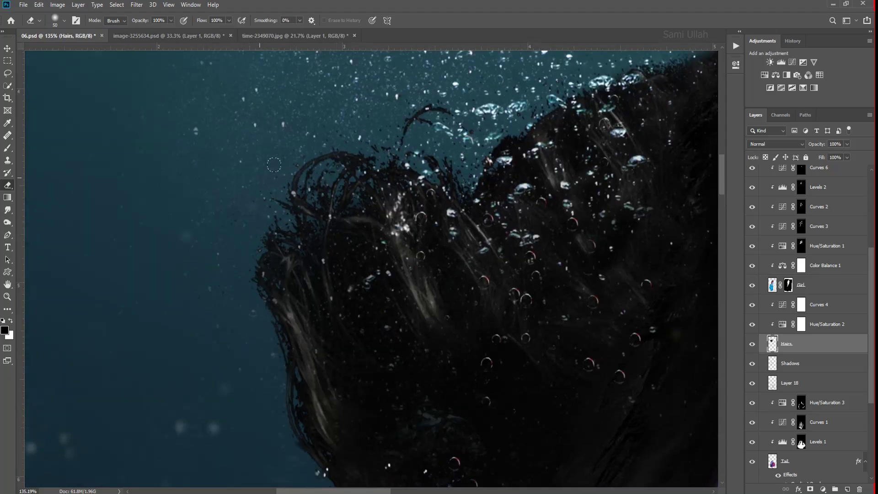
scroll(342, 389, "up", 3)
scroll(342, 388, "down", 3)
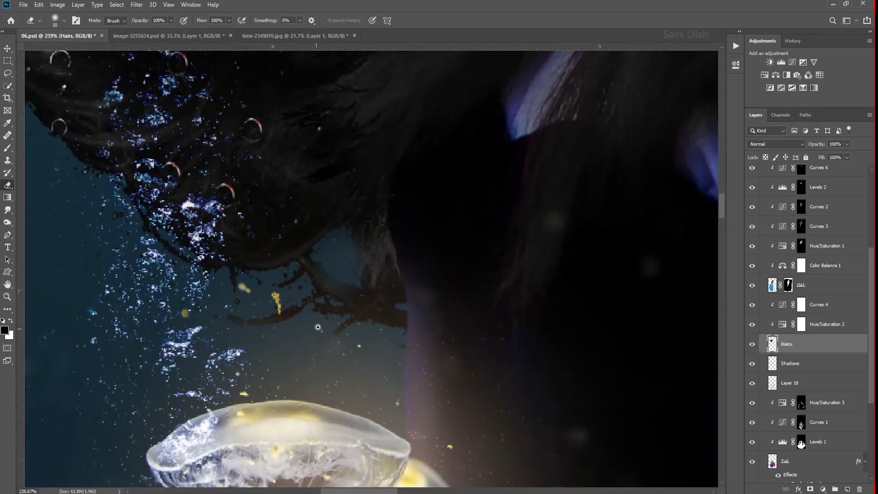
scroll(133, 319, "up", 3)
scroll(218, 213, "down", 3)
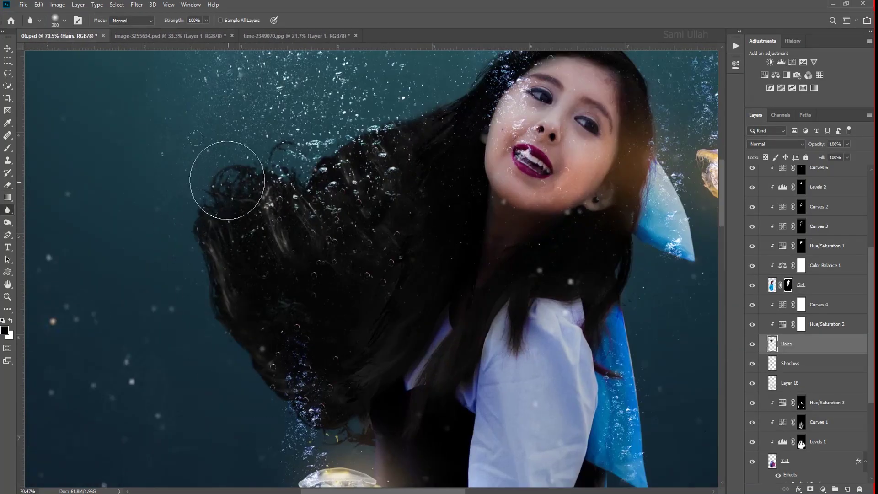
scroll(396, 379, "up", 5)
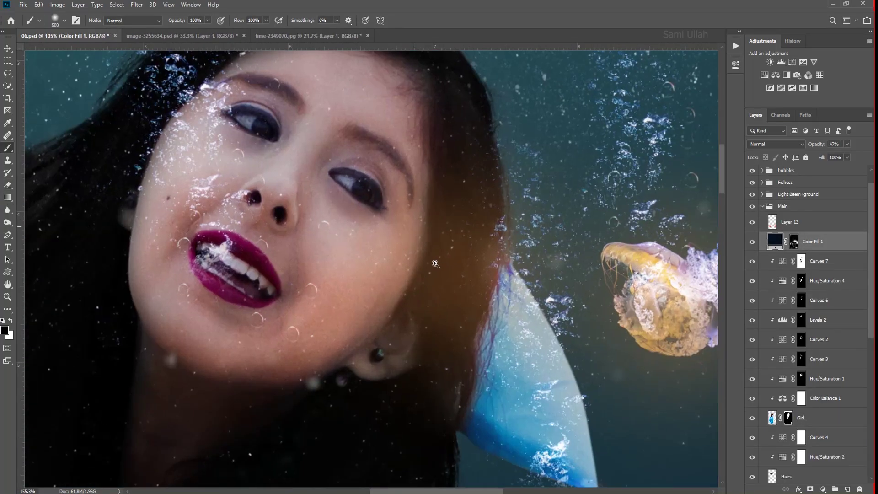
Move the Glow jellyfish from the Fishess group beside the girl's face.
key("alt+bracketleft")
key("bracketleft")
key("bracketleft")
key("bracketleft")
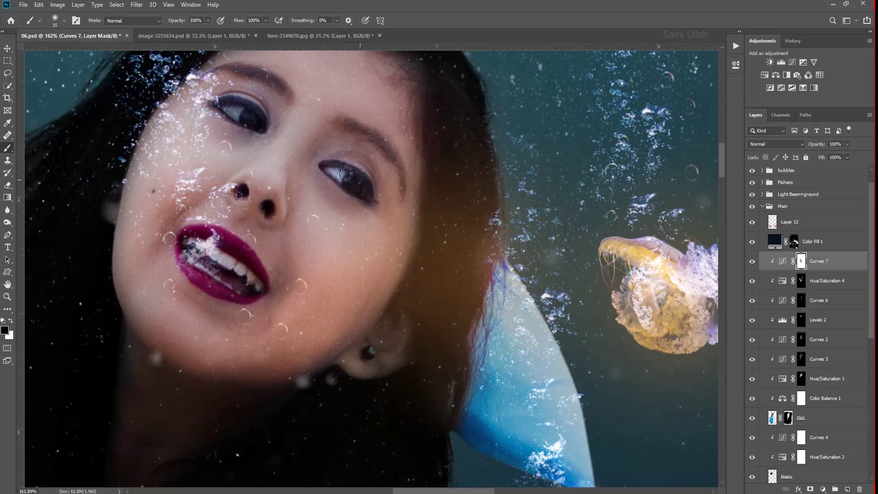
scroll(347, 245, "down", 2)
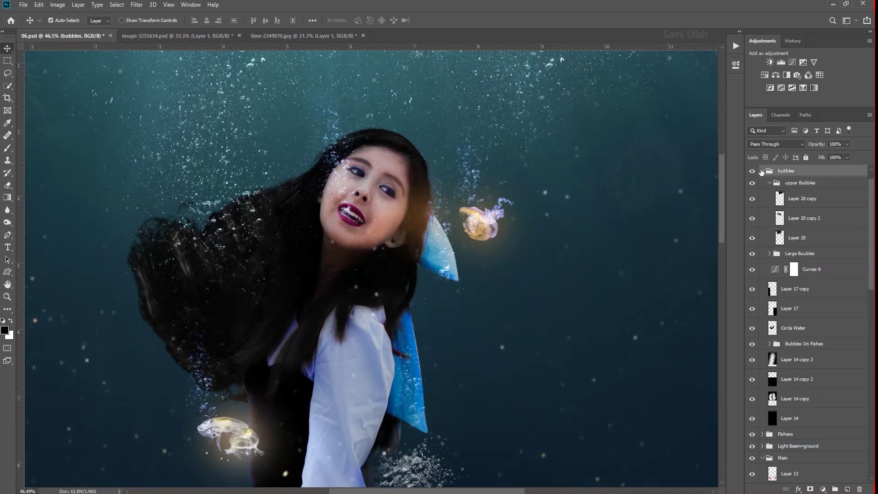
left_click(761, 172)
left_click_drag(482, 220, 423, 206)
key("e")
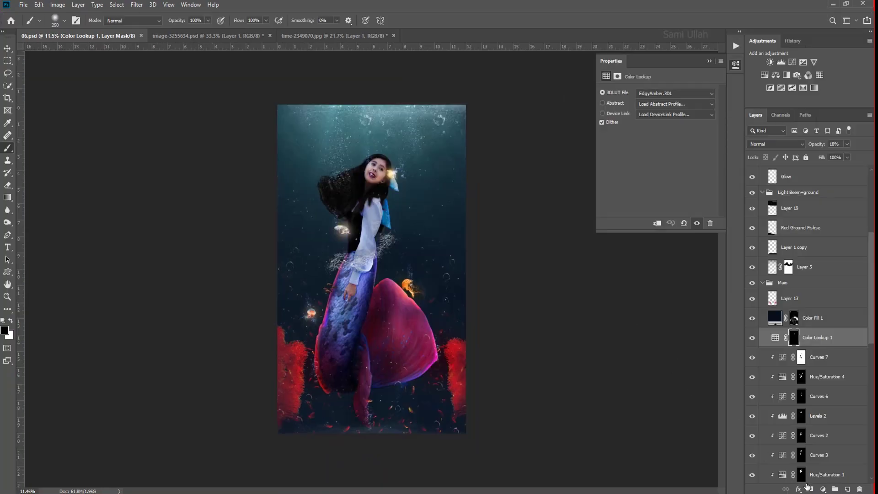
Add a Color Balance adjustment shifting the midtones along the Yellow-Blue slider.
left_click(822, 488)
left_click(823, 413)
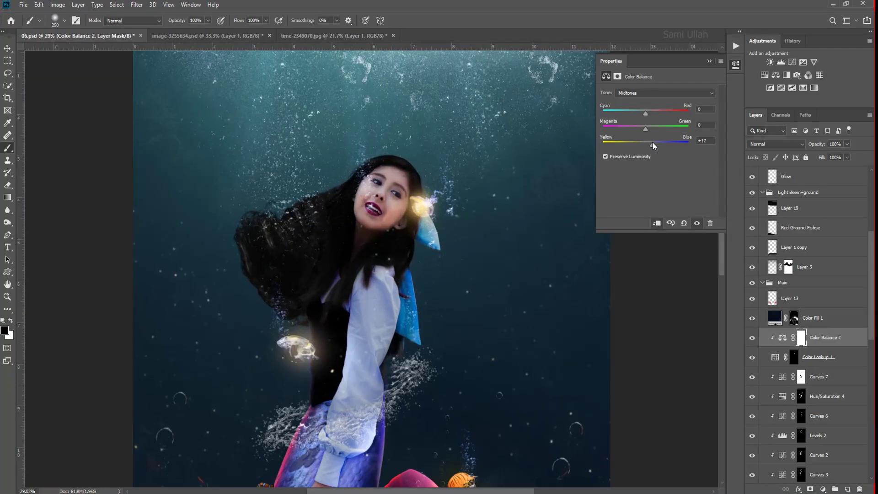
left_click_drag(645, 113, 646, 111)
left_click_drag(650, 145, 645, 145)
scroll(629, 334, "down", 3)
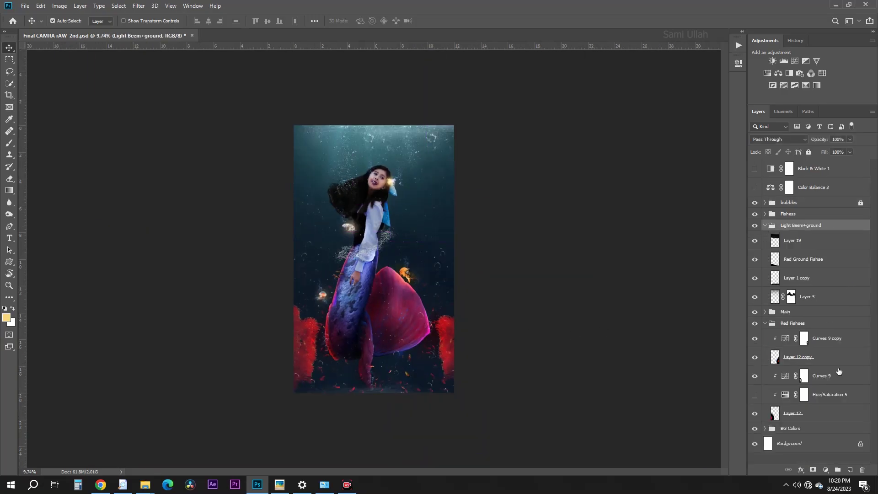
Free-transform the Tail 02 Small group, undoing a trial 15° rotation, and commit it.
left_click(837, 470)
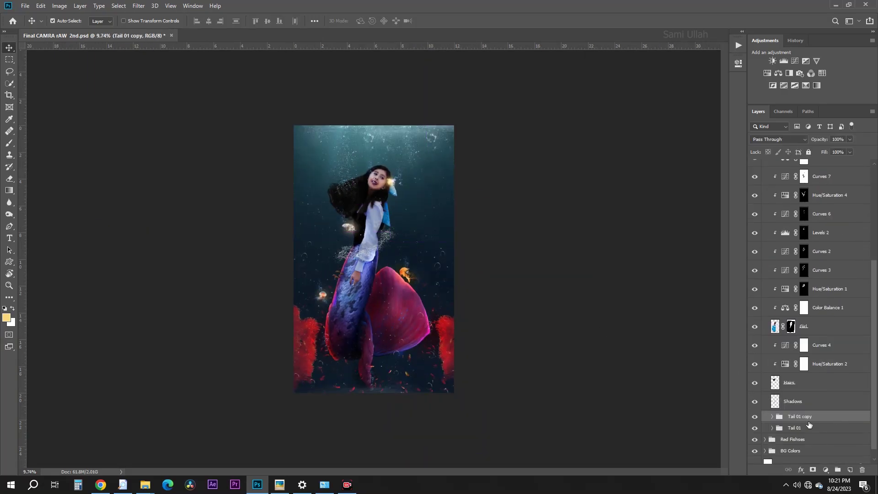
key("ctrl+t")
right_click(373, 256)
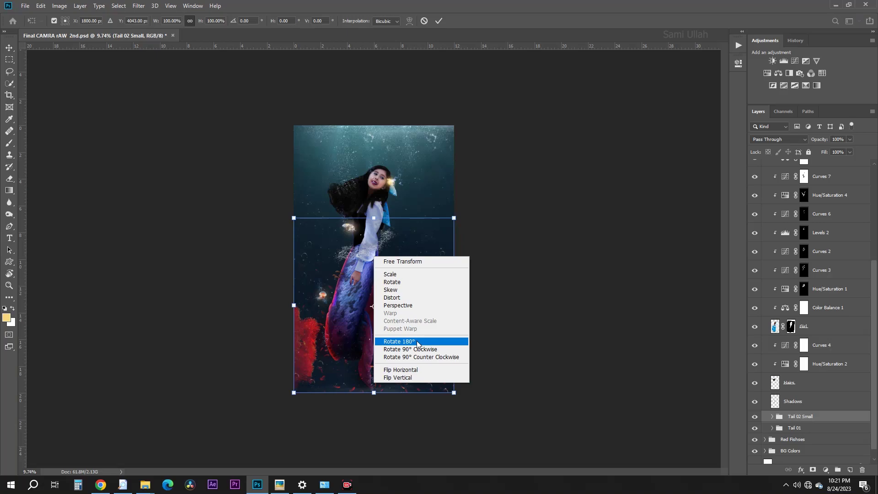
left_click(398, 337)
left_click_drag(434, 291, 432, 274)
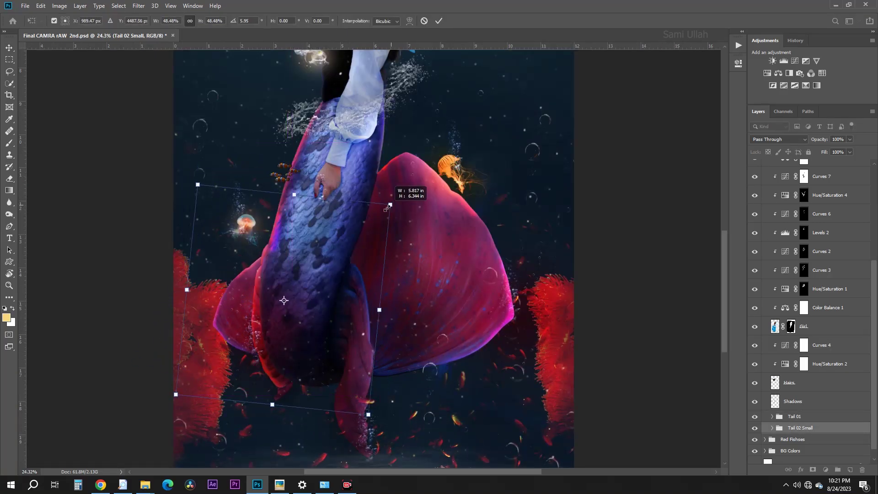
key("ctrl+z")
scroll(348, 314, "down", 3)
scroll(347, 314, "up", 4)
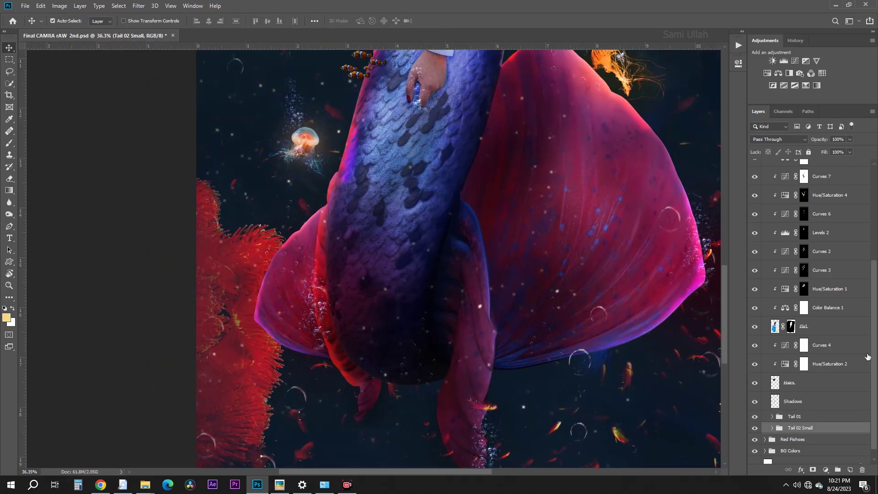
key("Return")
Work on the Hue/Saturation 3 mask inside Tail 02 Small and commit the transformation.
left_click(772, 428)
left_click(811, 372)
key("b")
scroll(516, 416, "down", 5)
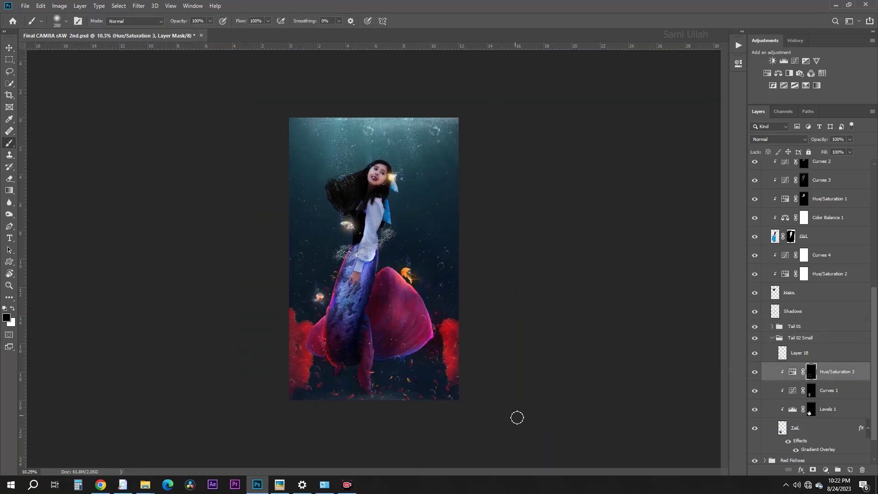
scroll(186, 369, "up", 5)
scroll(353, 402, "down", 5)
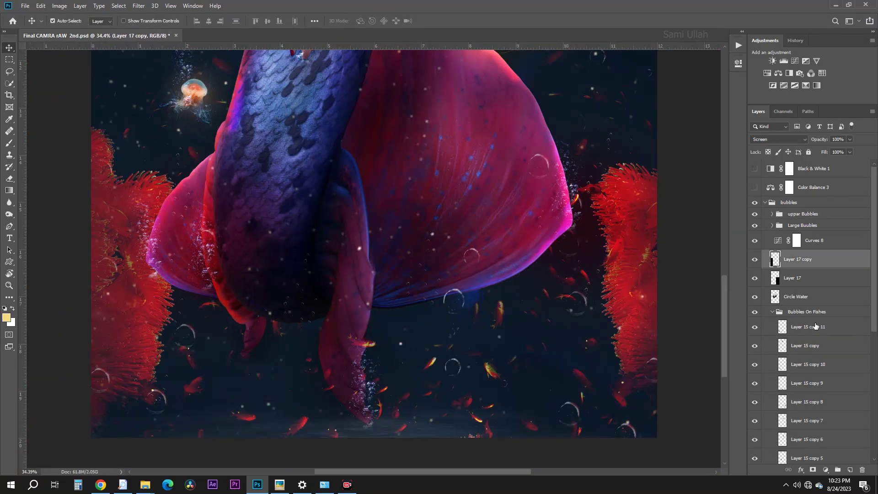
key("Return")
key("e")
Collapse and select the bubbles group in the Layers panel.
scroll(263, 325, "down", 3)
scroll(293, 343, "down", 3)
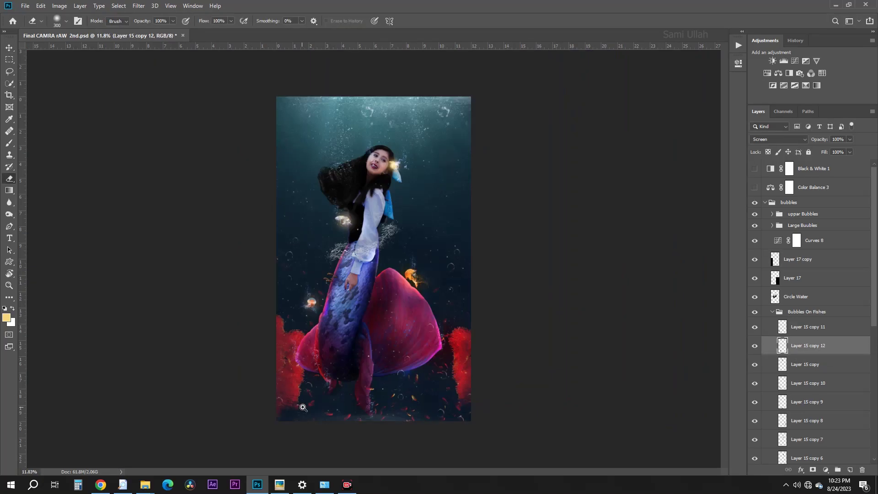
scroll(300, 405, "down", 1)
scroll(490, 349, "up", 1)
left_click(765, 202)
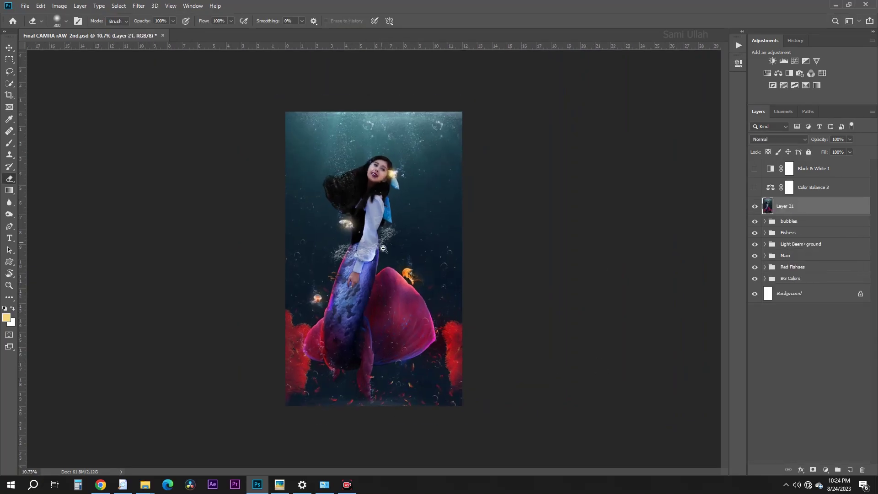
Grade Layer 21 in Camera Raw with Tint -24, Vignetting -33 and Calibration tweaks.
key("shift+ctrl+a")
type("24")
key("Tab")
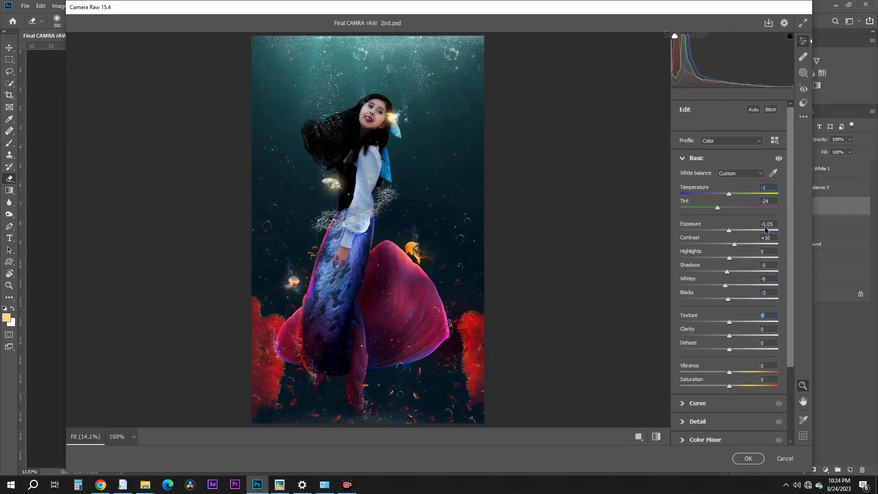
key("ctrl+alt+3")
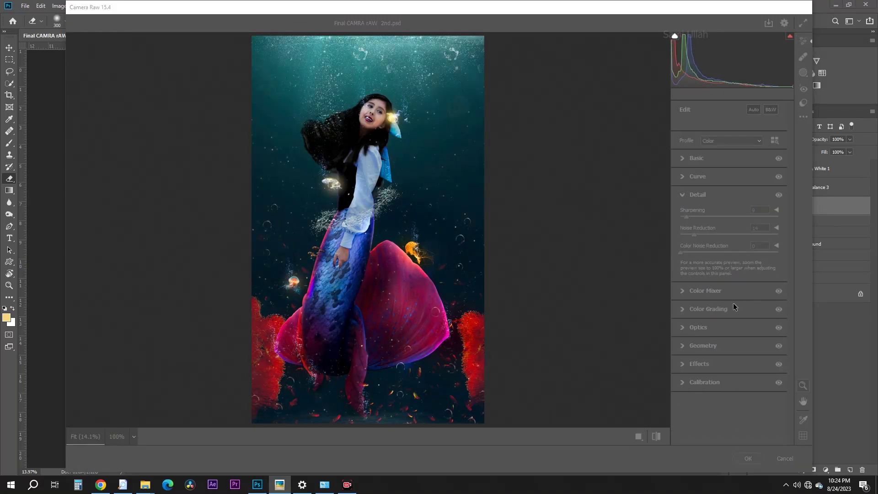
key("ctrl+alt+4")
key("Return")
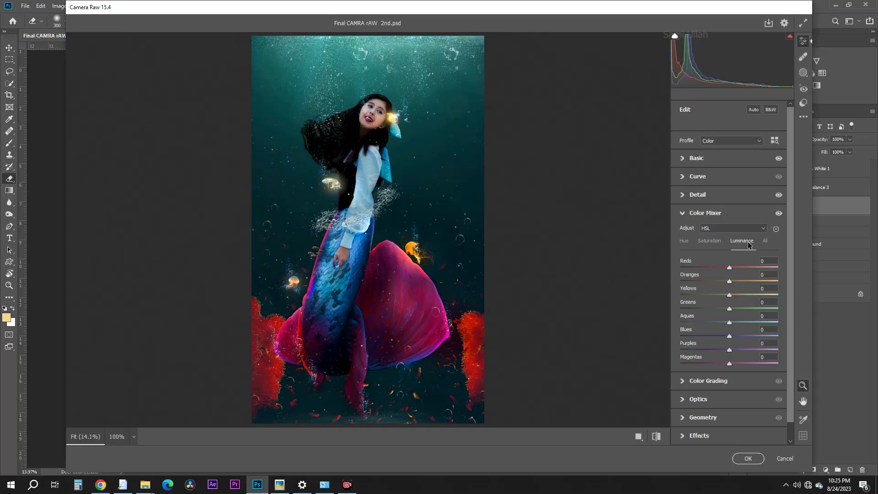
key("ctrl+alt+8")
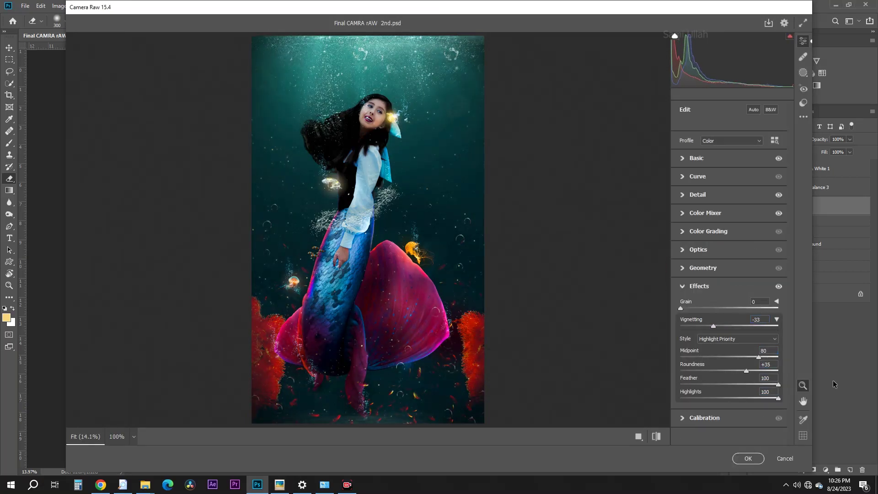
key("ctrl+alt+9")
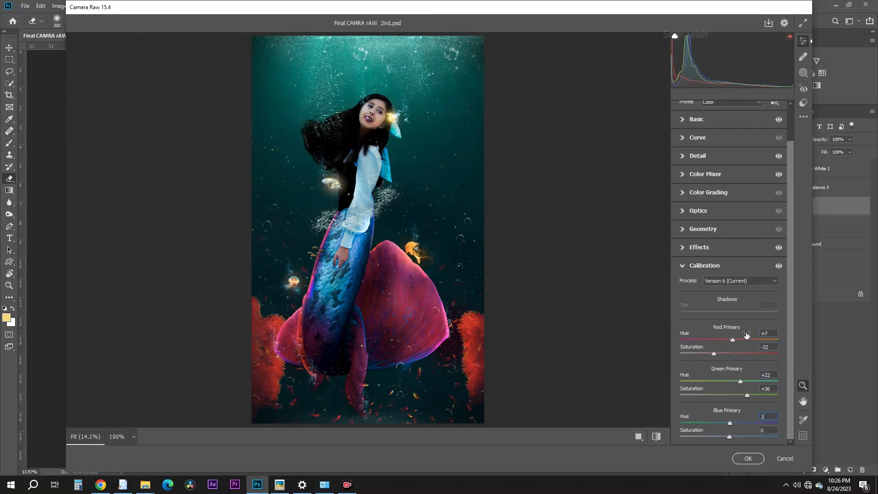
key("Return")
Add a Color Lookup adjustment using the 3Strip.look LUT.
left_click(825, 469)
left_click(823, 425)
left_click(676, 90)
left_click(677, 123)
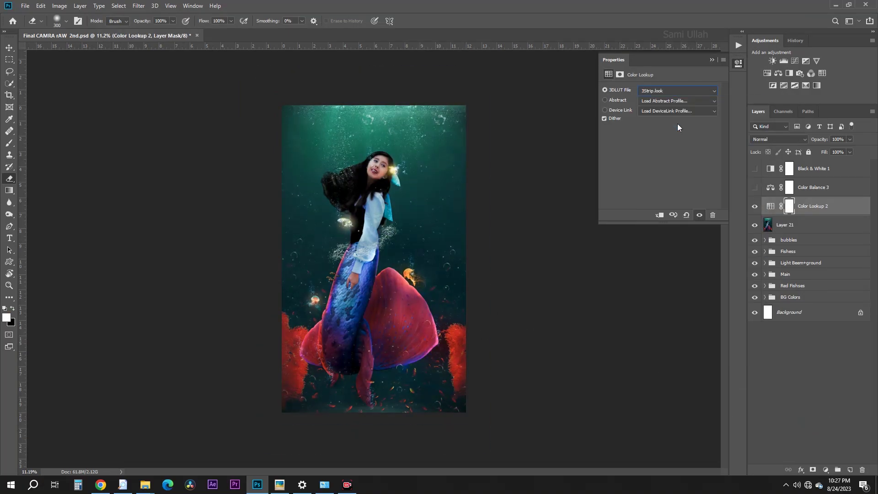
Lower opacity to 38% and add a Curves adjustment masked to Layer 21's highlights.
left_click(850, 140)
left_click_drag(851, 150, 824, 151)
left_click(785, 225)
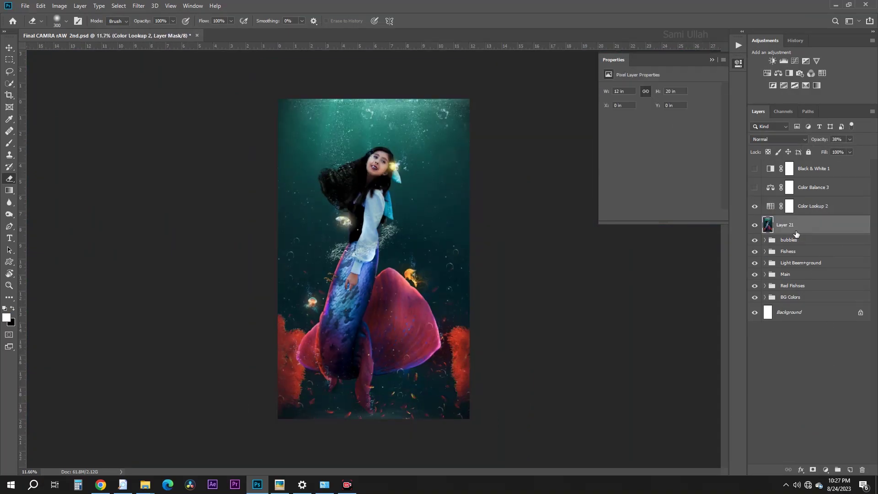
left_click(783, 111)
left_click(768, 127, "ctrl")
left_click(758, 111)
left_click(826, 469)
left_click(820, 354)
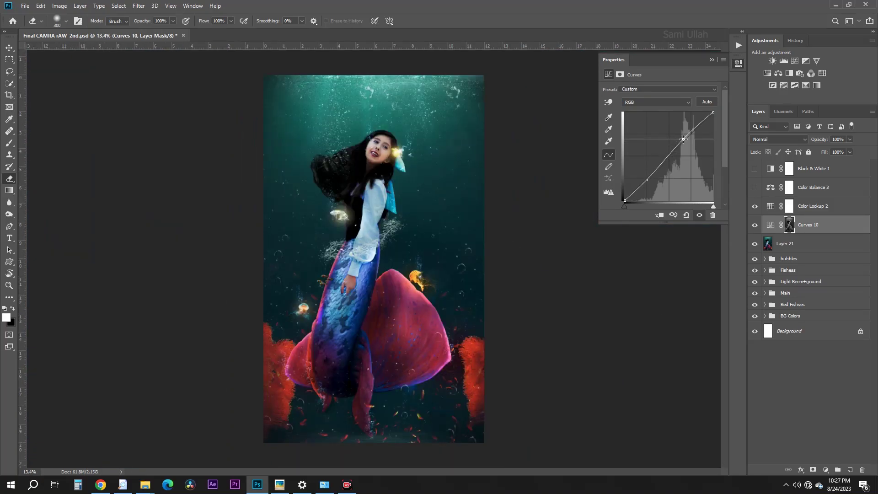
Add a Color Balance shifting the midtones +8 toward blue, after a black-and-white preview check.
left_click(755, 169)
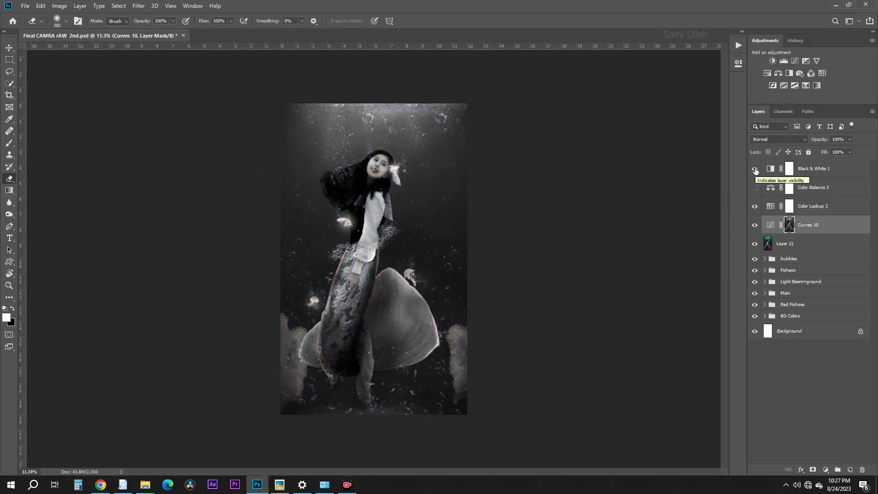
left_click(755, 169)
left_click(812, 206)
left_click(825, 469)
left_click(820, 395)
left_click_drag(655, 140, 652, 143)
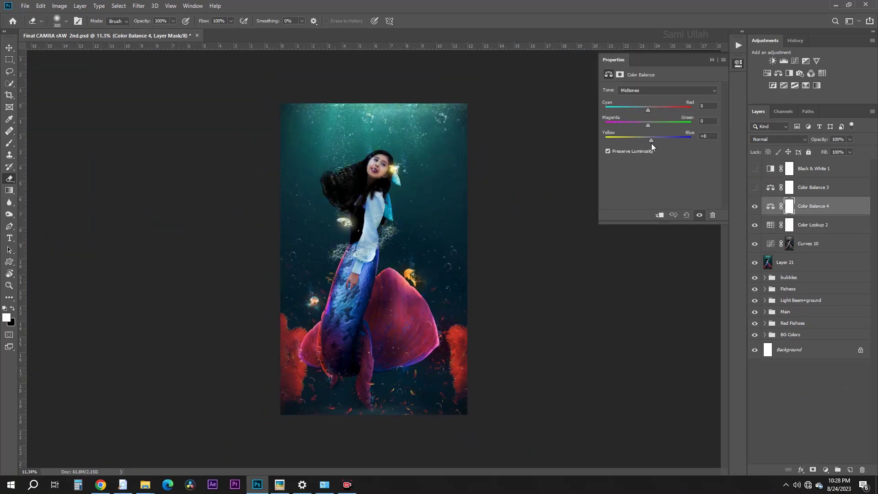